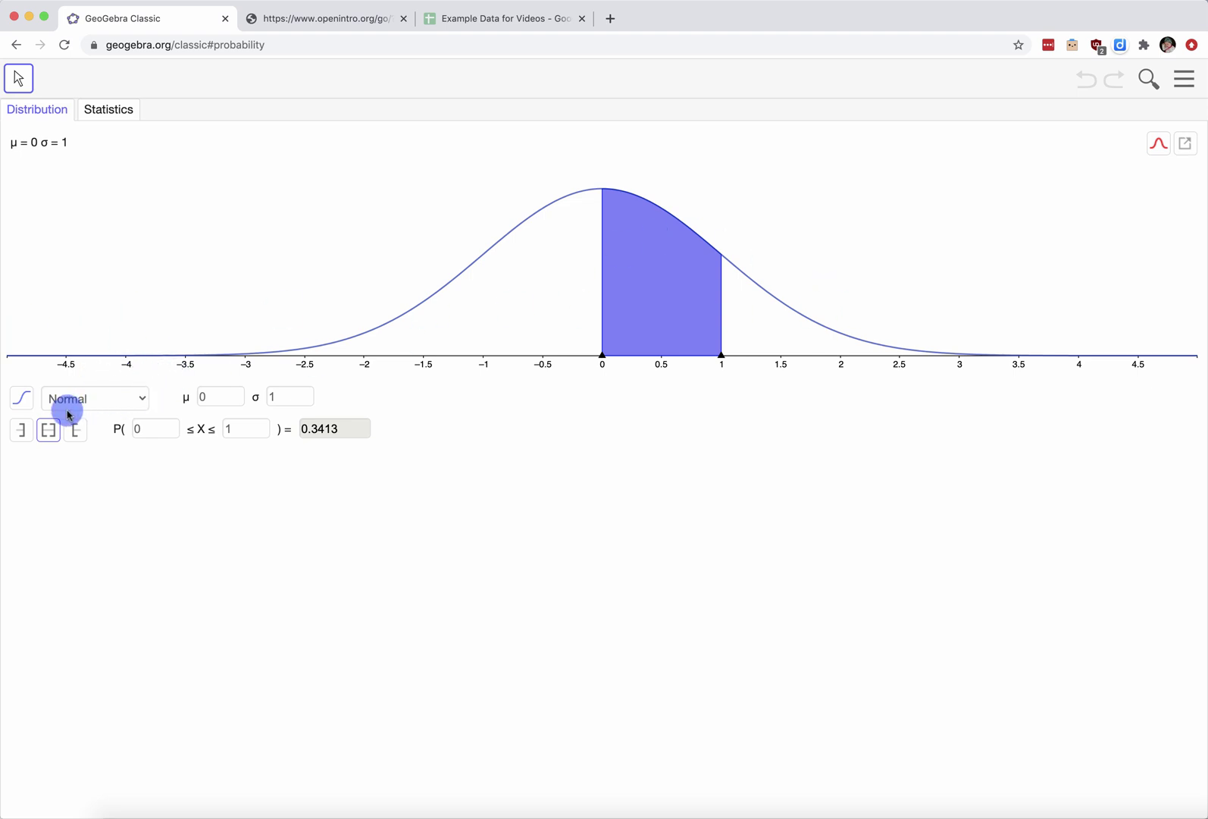
# Keep Normal as the distribution and check its mean and standard deviation fields
pyautogui.click(141, 399)
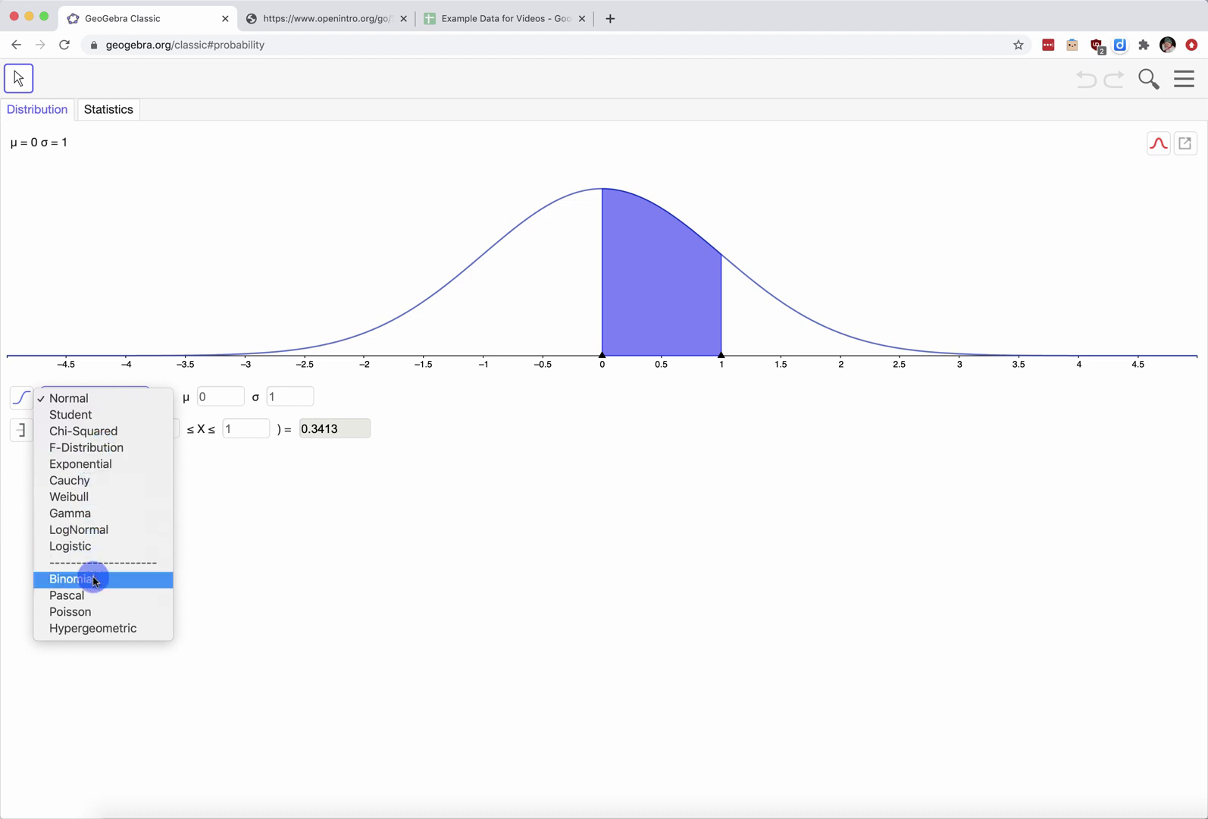
pyautogui.click(89, 398)
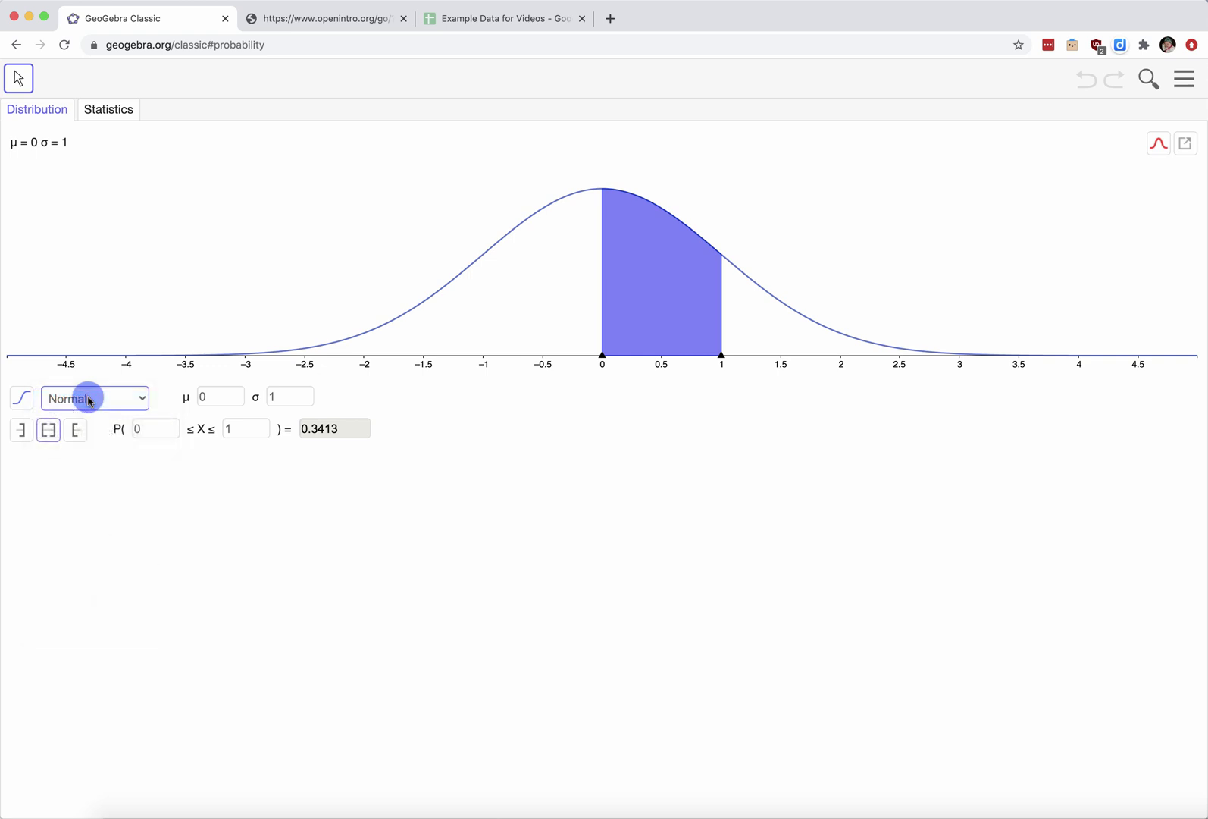
pyautogui.click(217, 394)
pyautogui.click(296, 395)
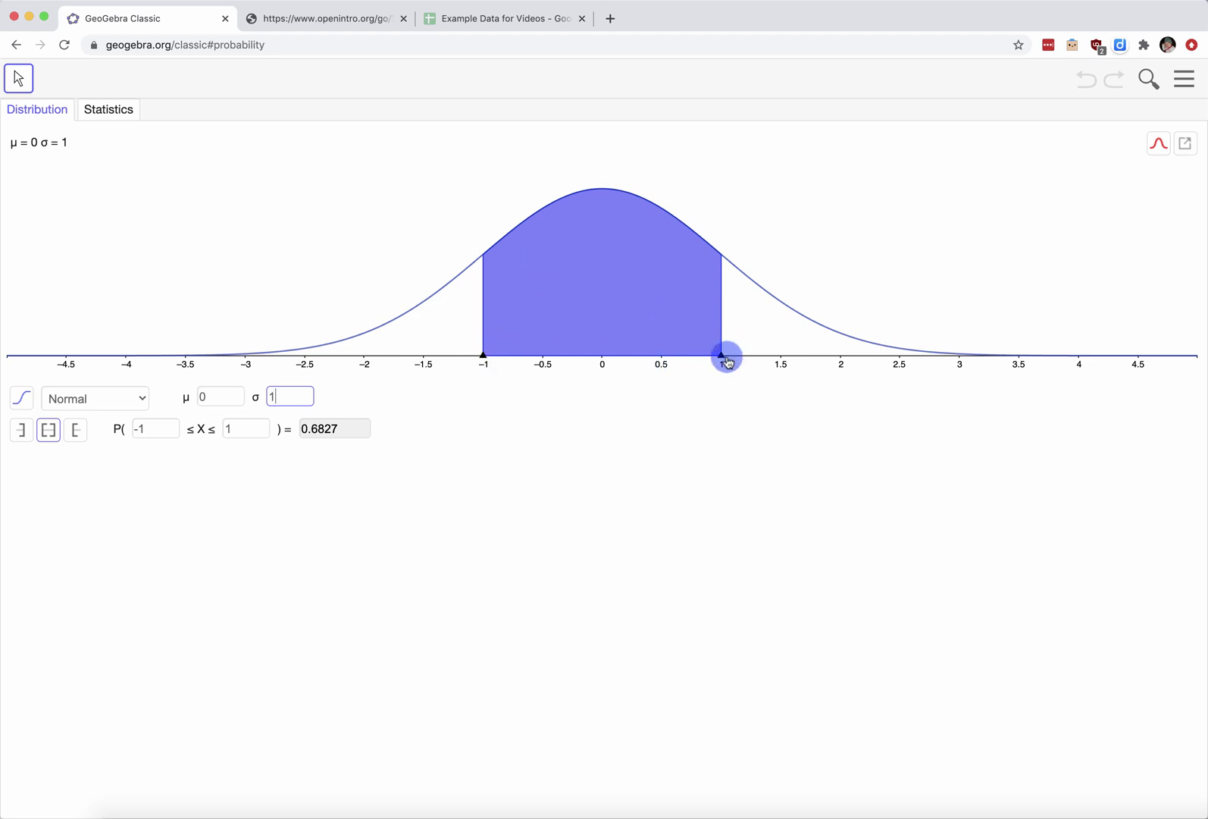
pyautogui.click(484, 360)
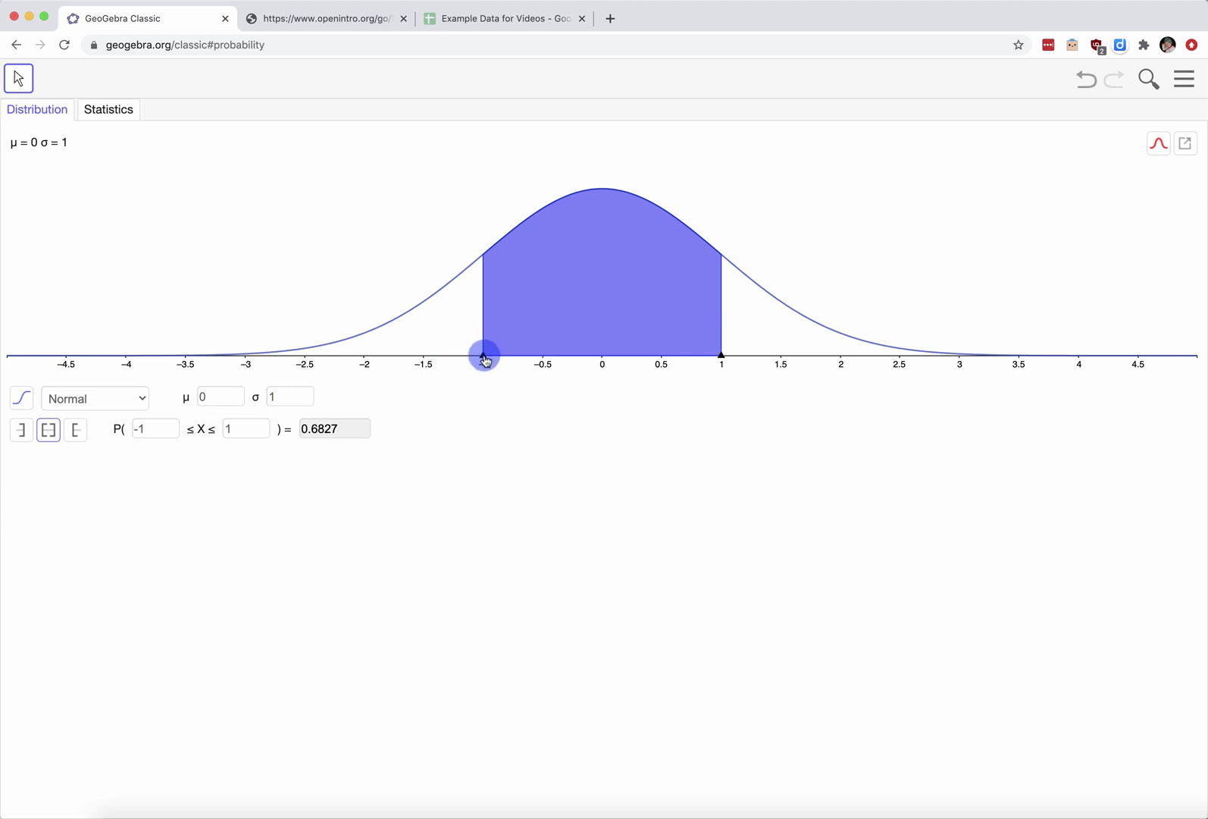
# Drag the interval endpoints until the shading spans about −0.996 to 1.009, giving 0.6839
pyautogui.moveTo(483, 356)
pyautogui.mouseDown()
pyautogui.moveTo(388, 351)
pyautogui.moveTo(449, 356)
pyautogui.moveTo(401, 354)
pyautogui.mouseUp()
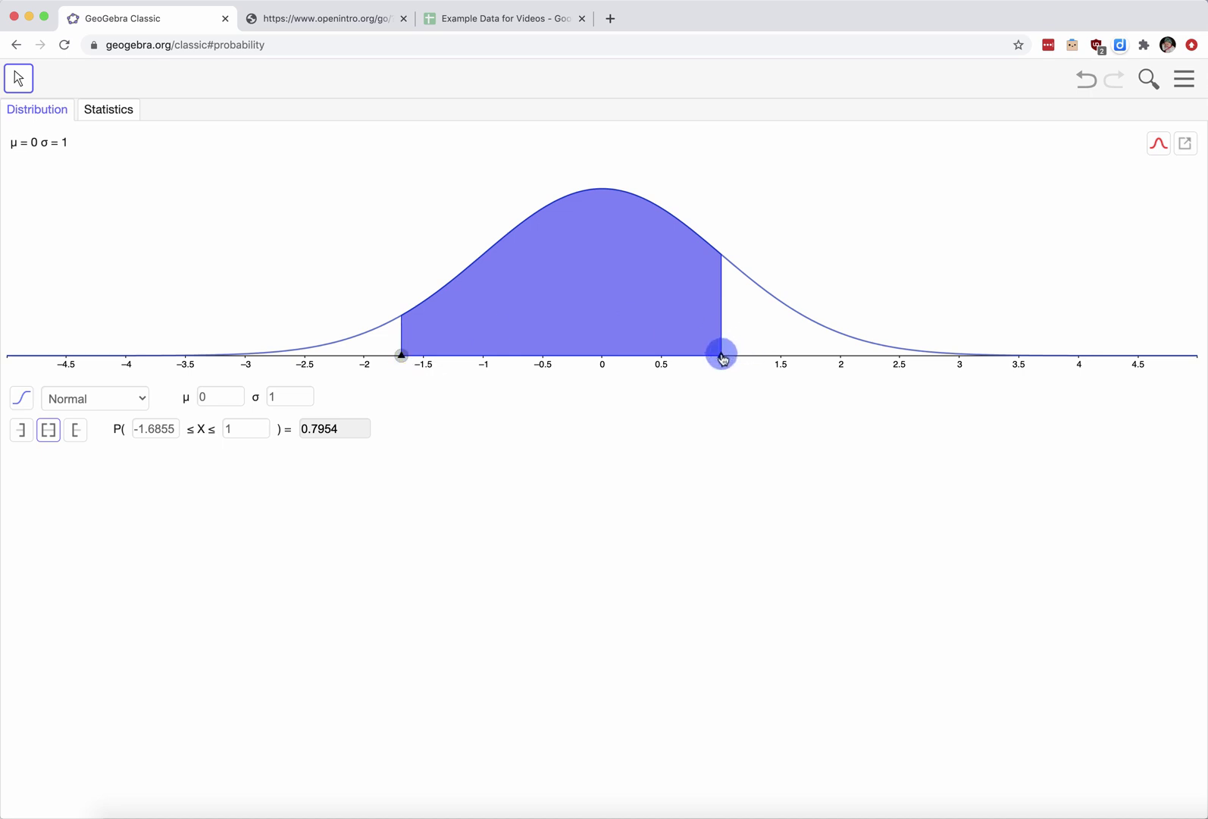
pyautogui.moveTo(723, 356); pyautogui.dragTo(868, 355)
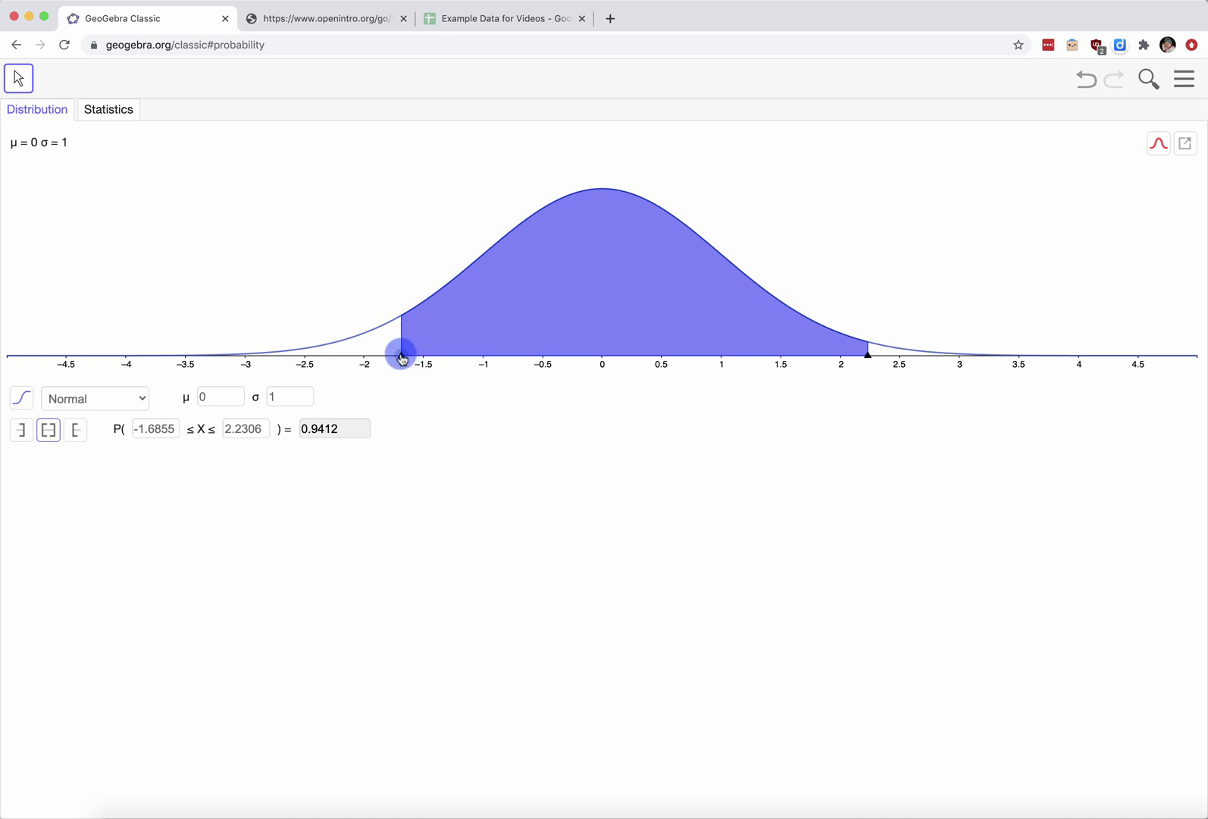
pyautogui.moveTo(401, 355); pyautogui.dragTo(363, 355)
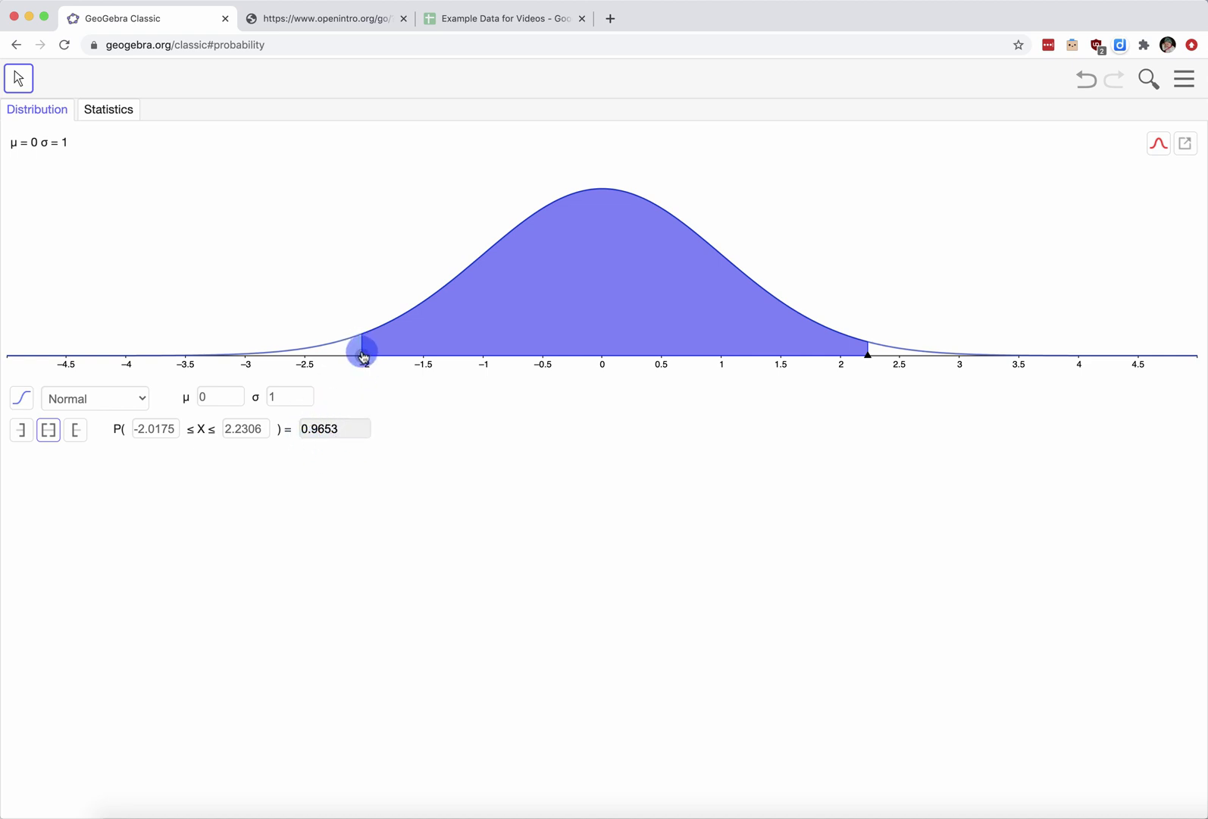
pyautogui.moveTo(363, 356); pyautogui.dragTo(326, 357)
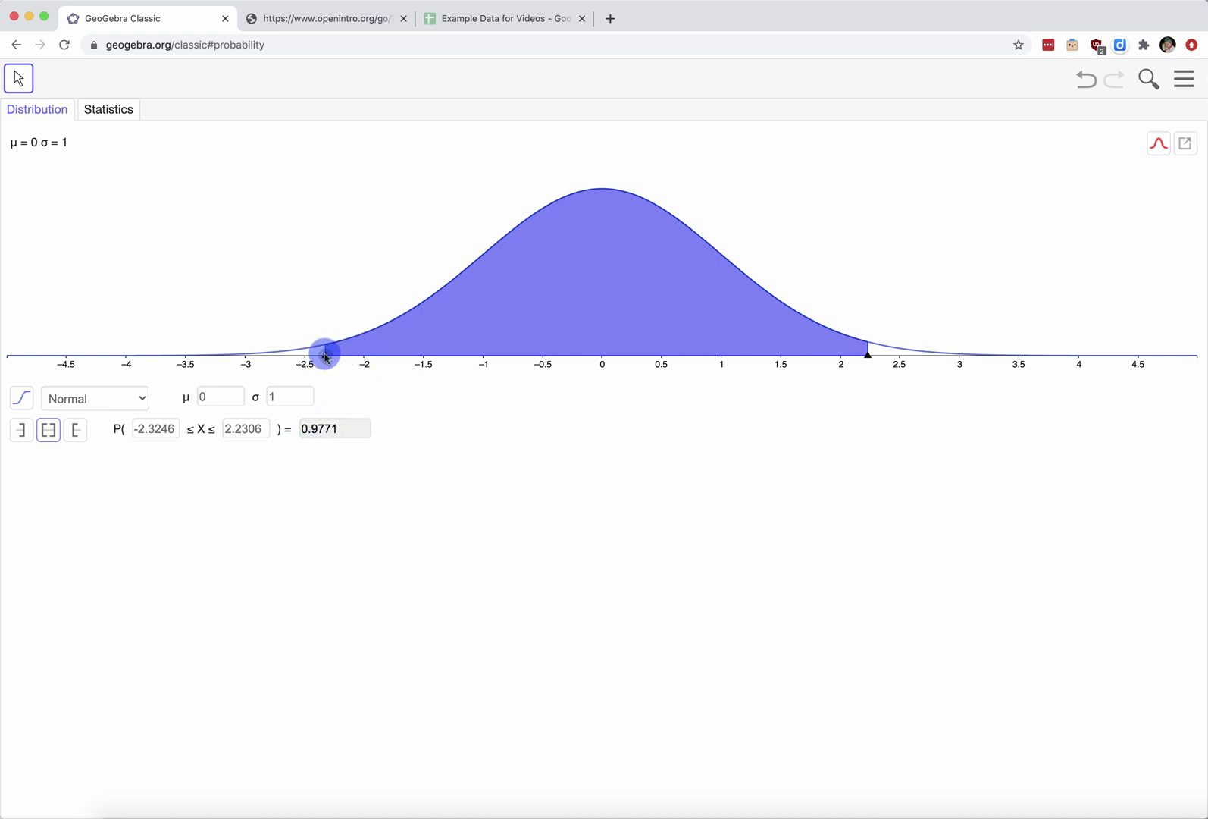
pyautogui.moveTo(869, 354); pyautogui.dragTo(916, 355)
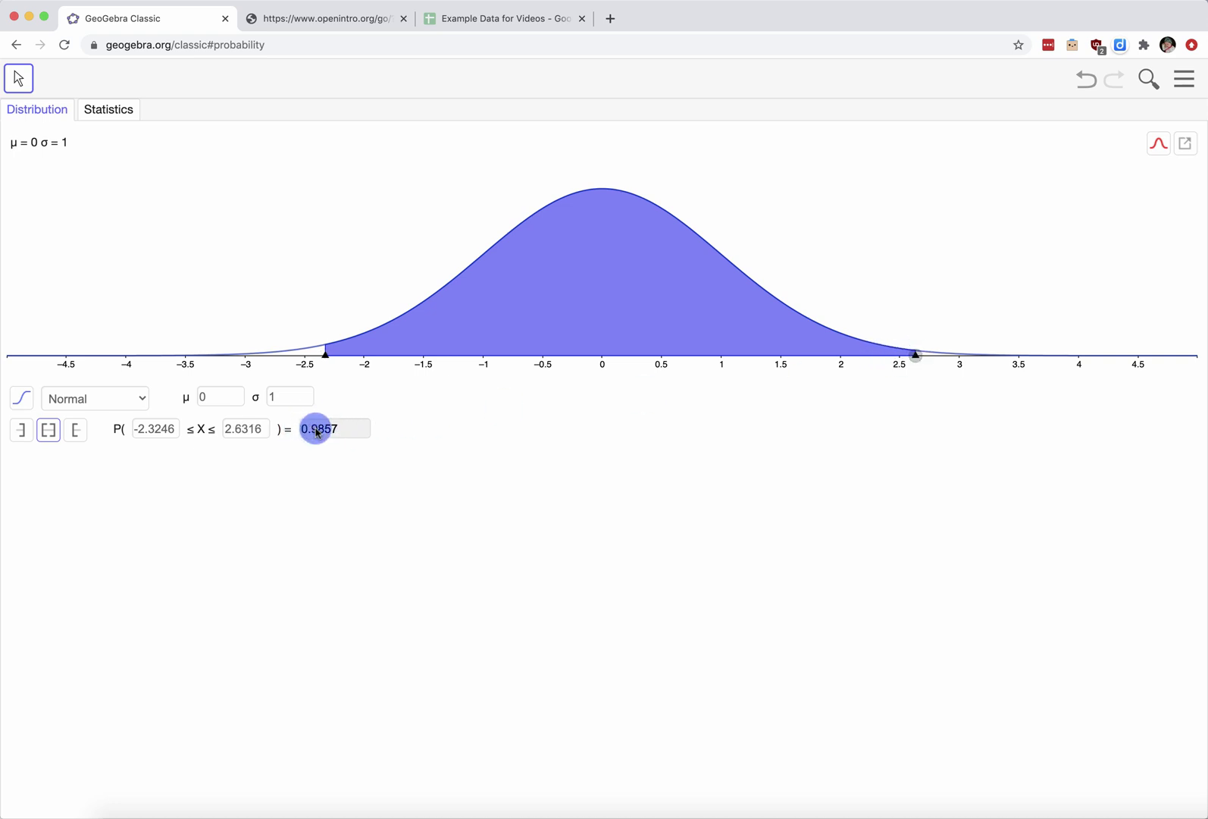
pyautogui.moveTo(325, 354); pyautogui.dragTo(556, 359)
pyautogui.moveTo(917, 353)
pyautogui.mouseDown()
pyautogui.moveTo(719, 334)
pyautogui.moveTo(627, 345)
pyautogui.mouseUp()
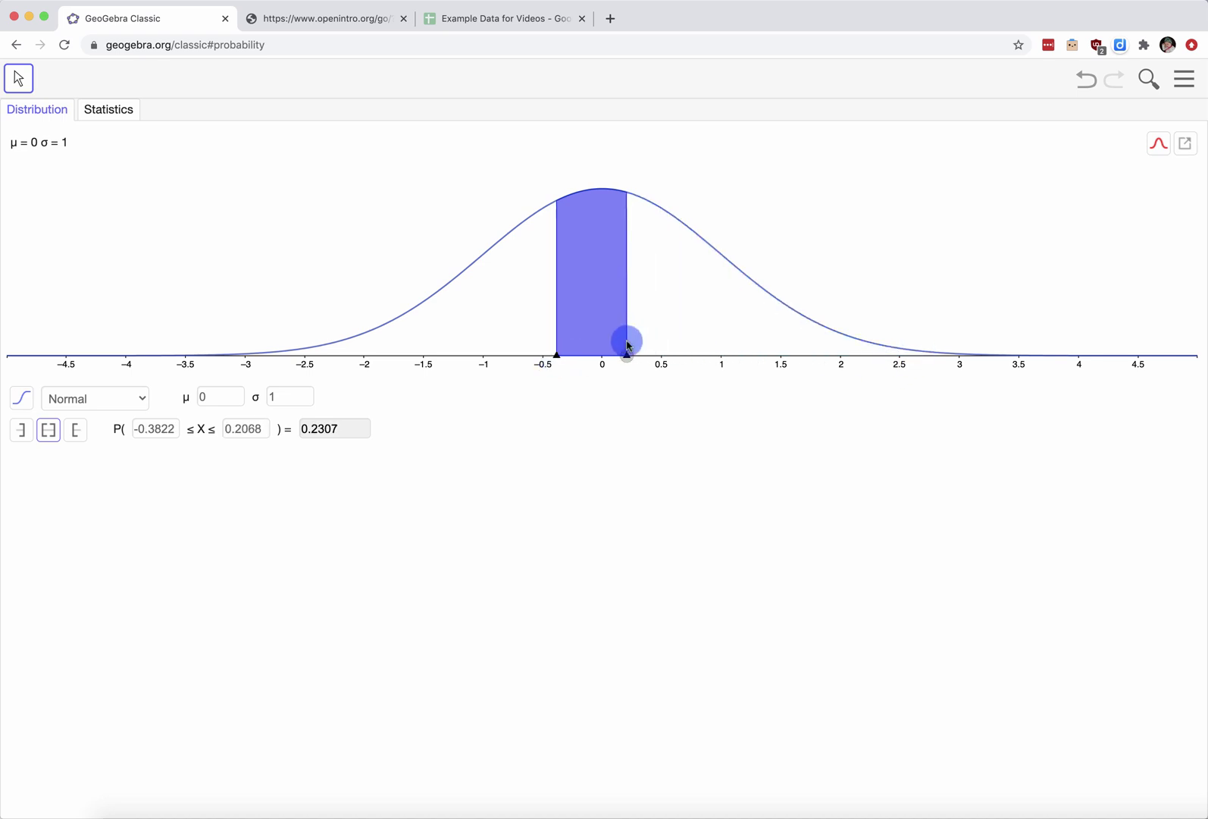
pyautogui.moveTo(627, 345)
pyautogui.mouseDown()
pyautogui.moveTo(628, 357)
pyautogui.moveTo(723, 363)
pyautogui.mouseUp()
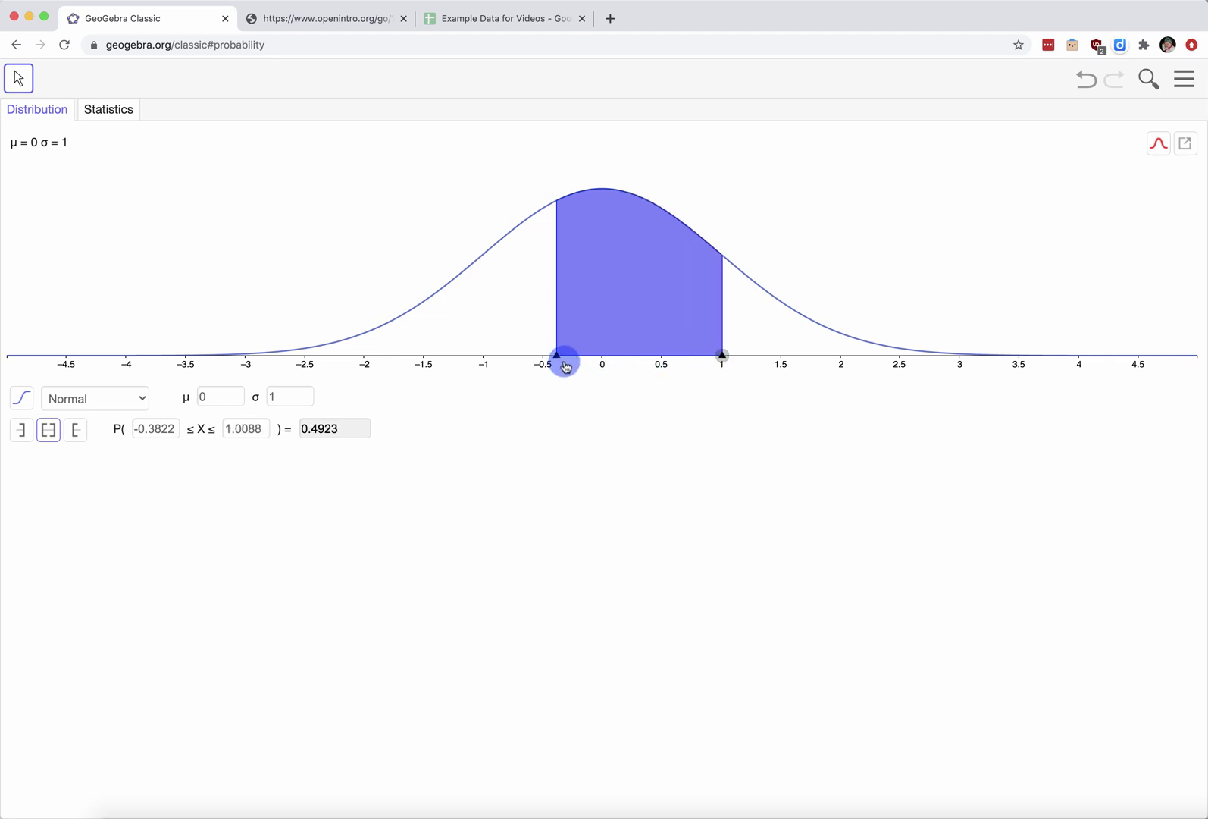
pyautogui.moveTo(550, 355); pyautogui.dragTo(485, 361)
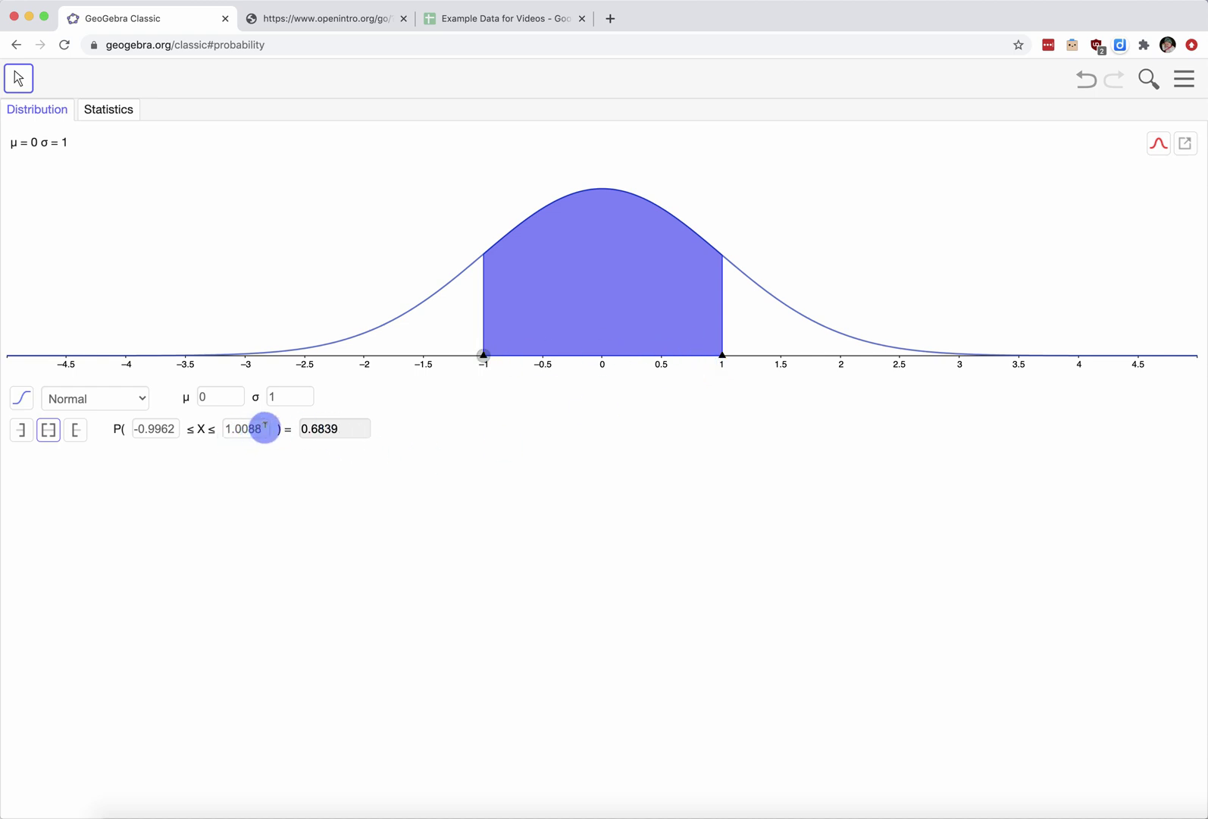
# Enter exact bounds −1 and 1 so P(−1 ≤ X ≤ 1) reads 0.6827
pyautogui.click(179, 429)
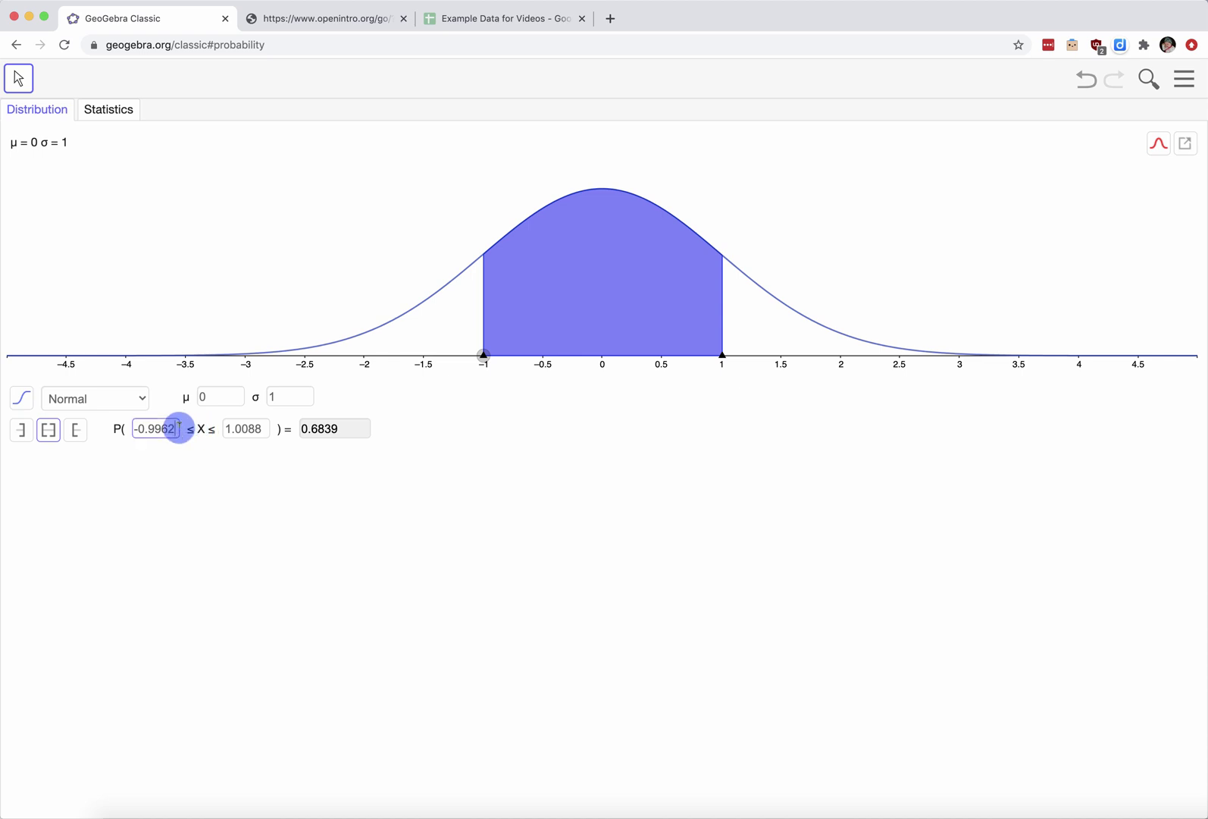
pyautogui.press('BackSpace')
pyautogui.press('BackSpace')
pyautogui.press('BackSpace')
pyautogui.press('BackSpace')
pyautogui.press('BackSpace')
pyautogui.press('BackSpace')
pyautogui.press('BackSpace')
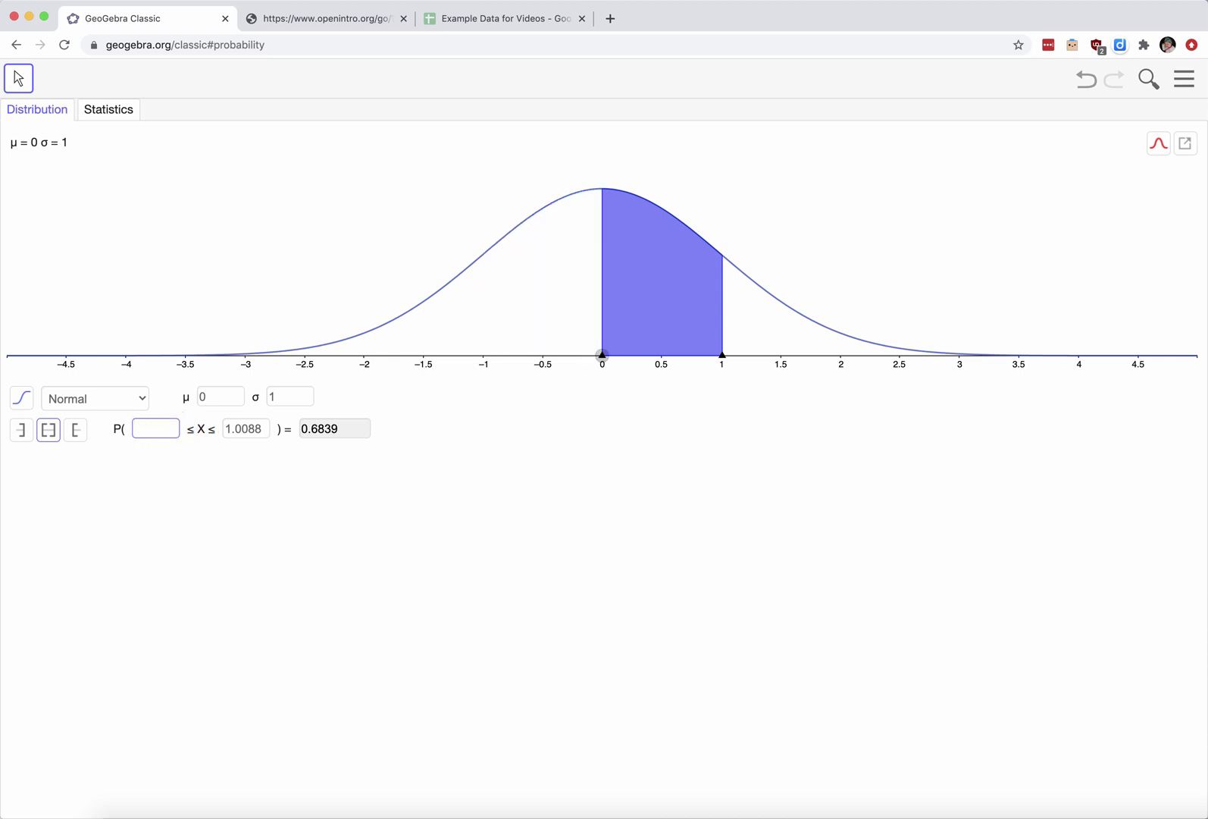
pyautogui.write('-1')
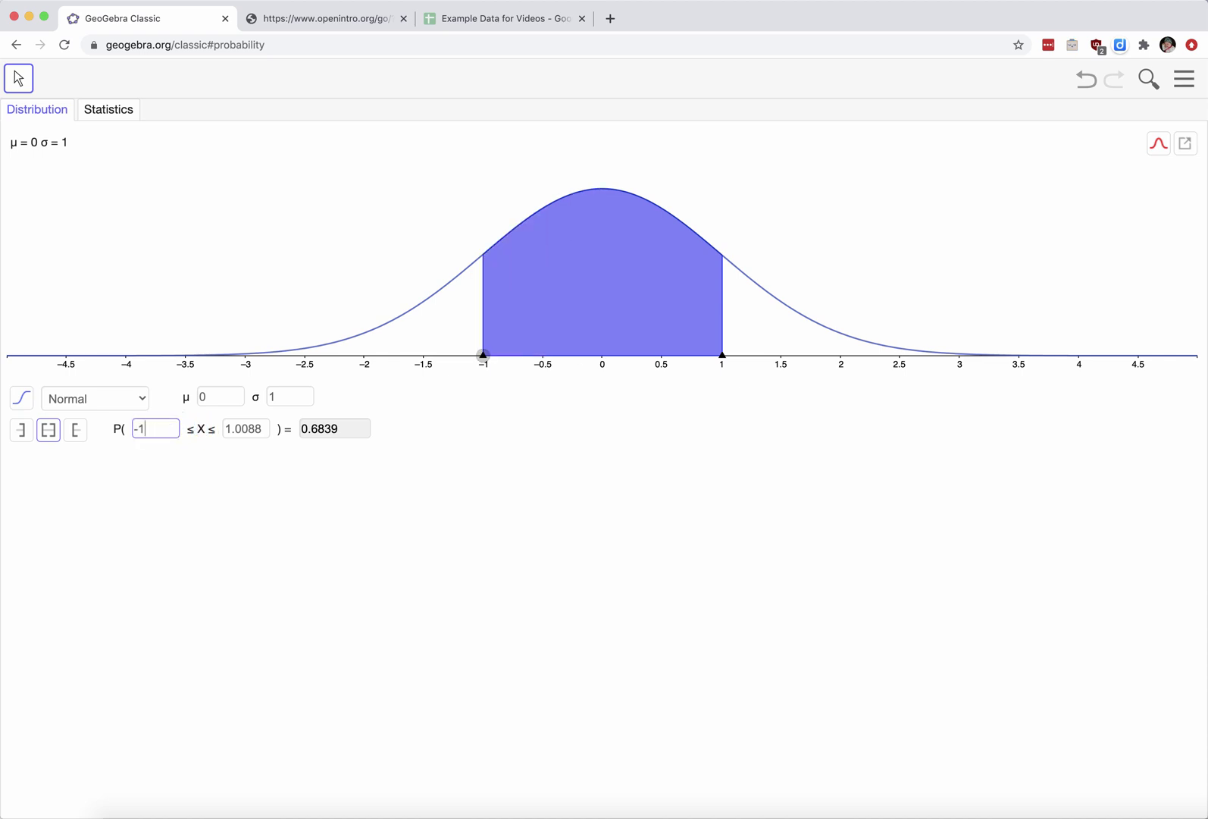
pyautogui.click(261, 429)
pyautogui.press('BackSpace')
pyautogui.press('BackSpace')
pyautogui.press('BackSpace')
pyautogui.press('BackSpace')
pyautogui.press('BackSpace')
pyautogui.press('BackSpace')
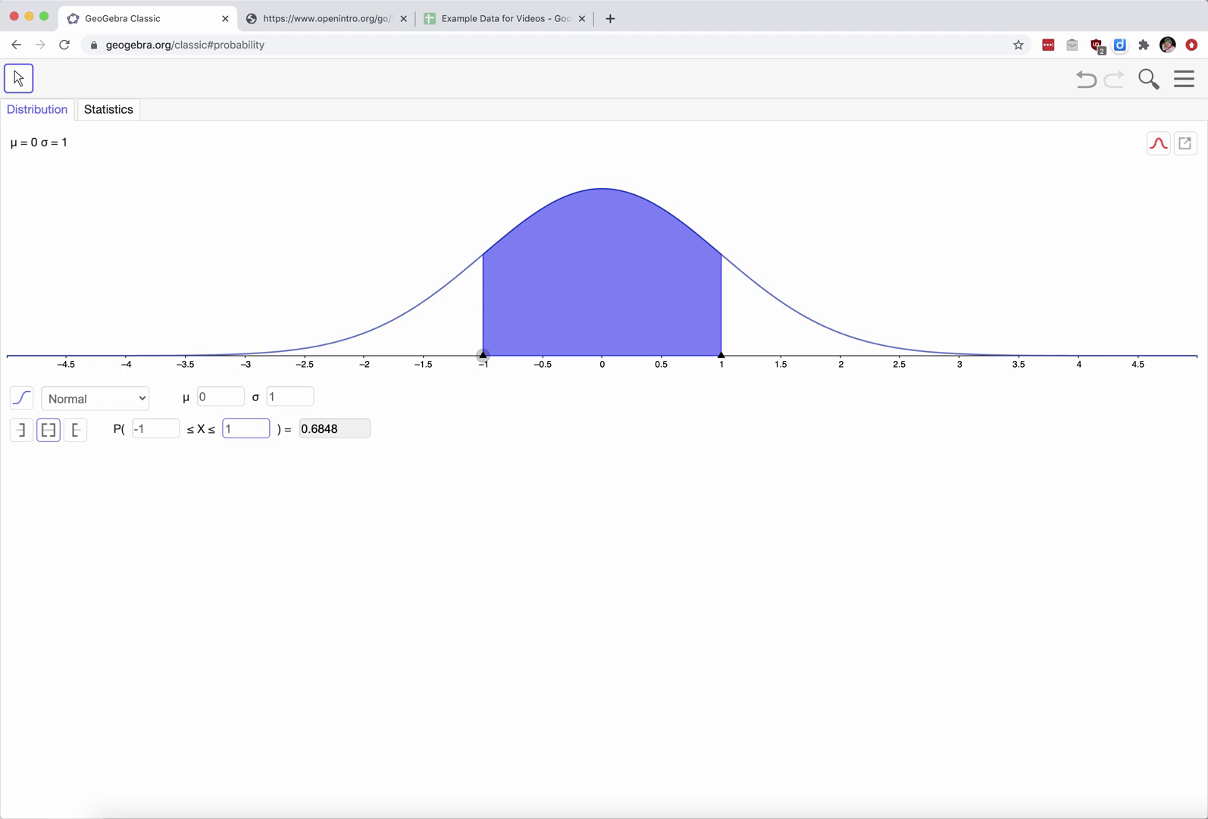
pyautogui.press('Return')
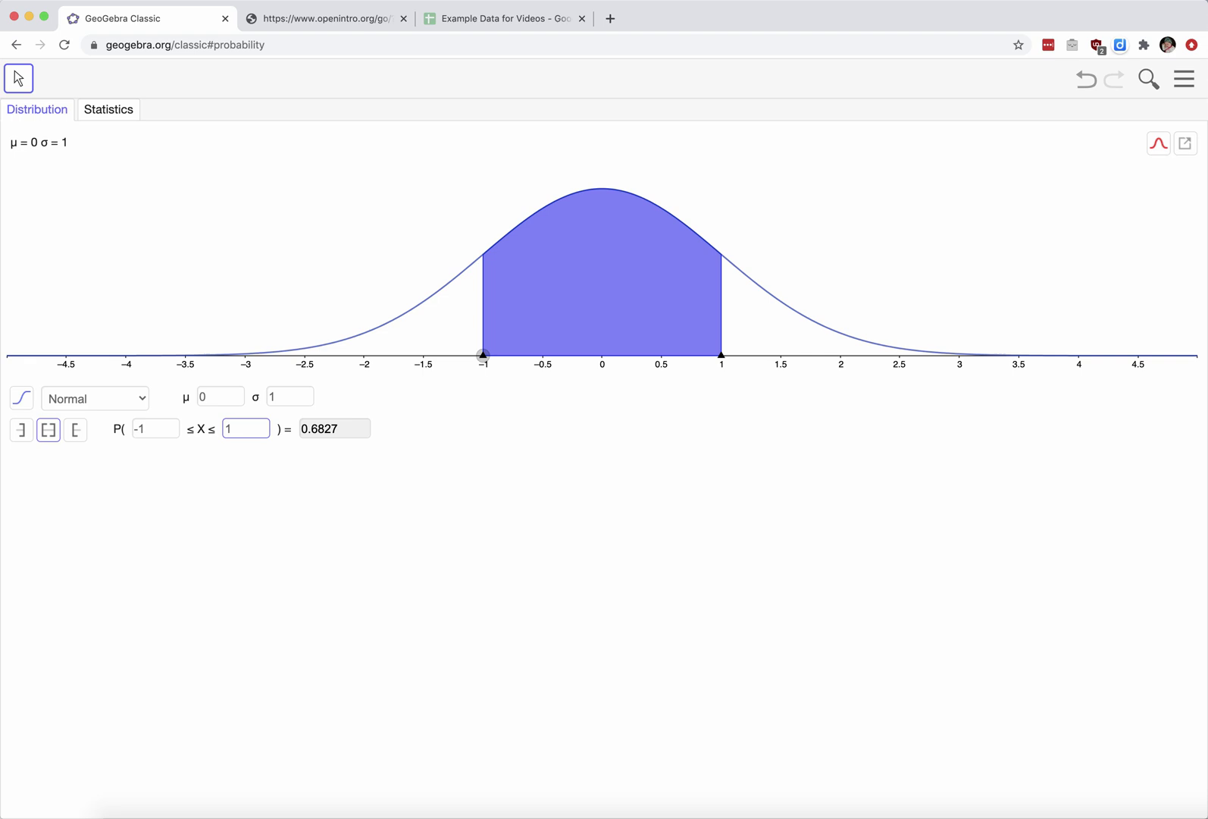
# Switch to a left-sided probability with cutoff 1.96, giving P(X ≤ 1.96) = 0.975
pyautogui.click(23, 437)
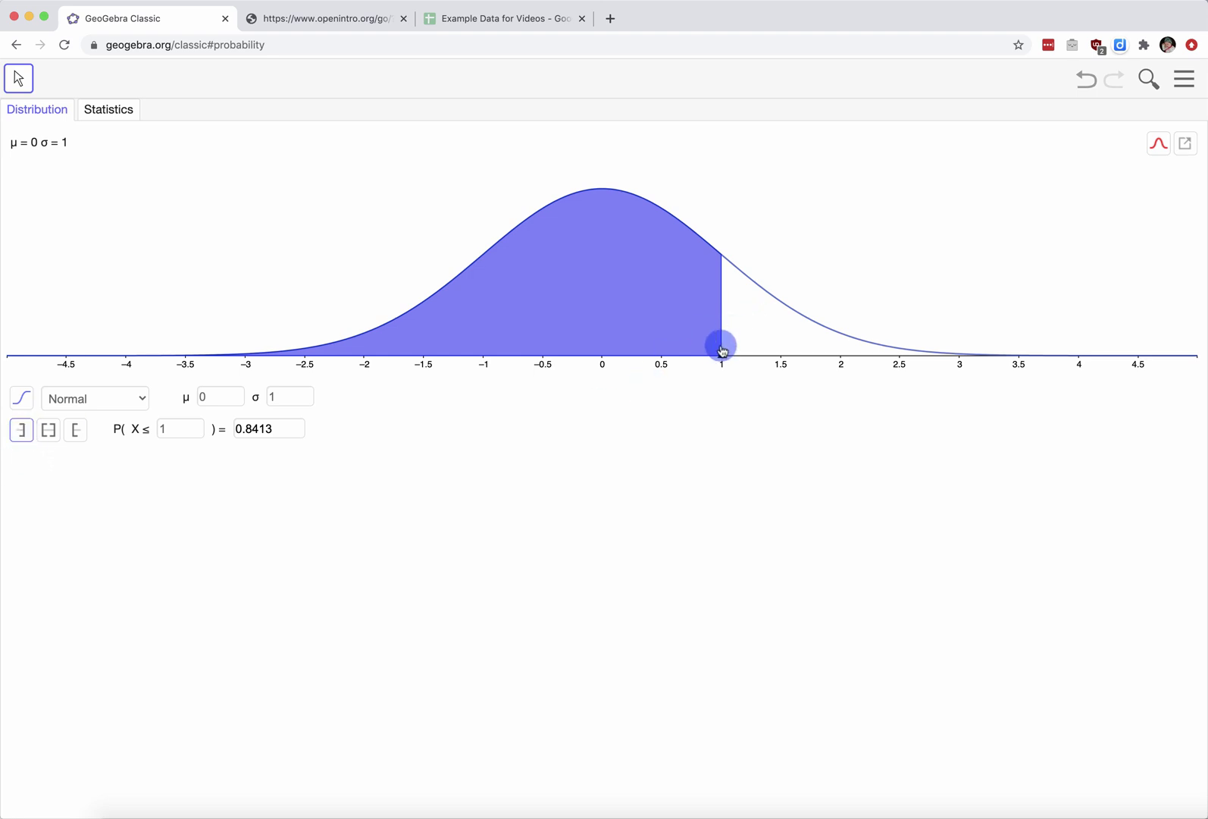
pyautogui.moveTo(722, 358); pyautogui.dragTo(669, 338)
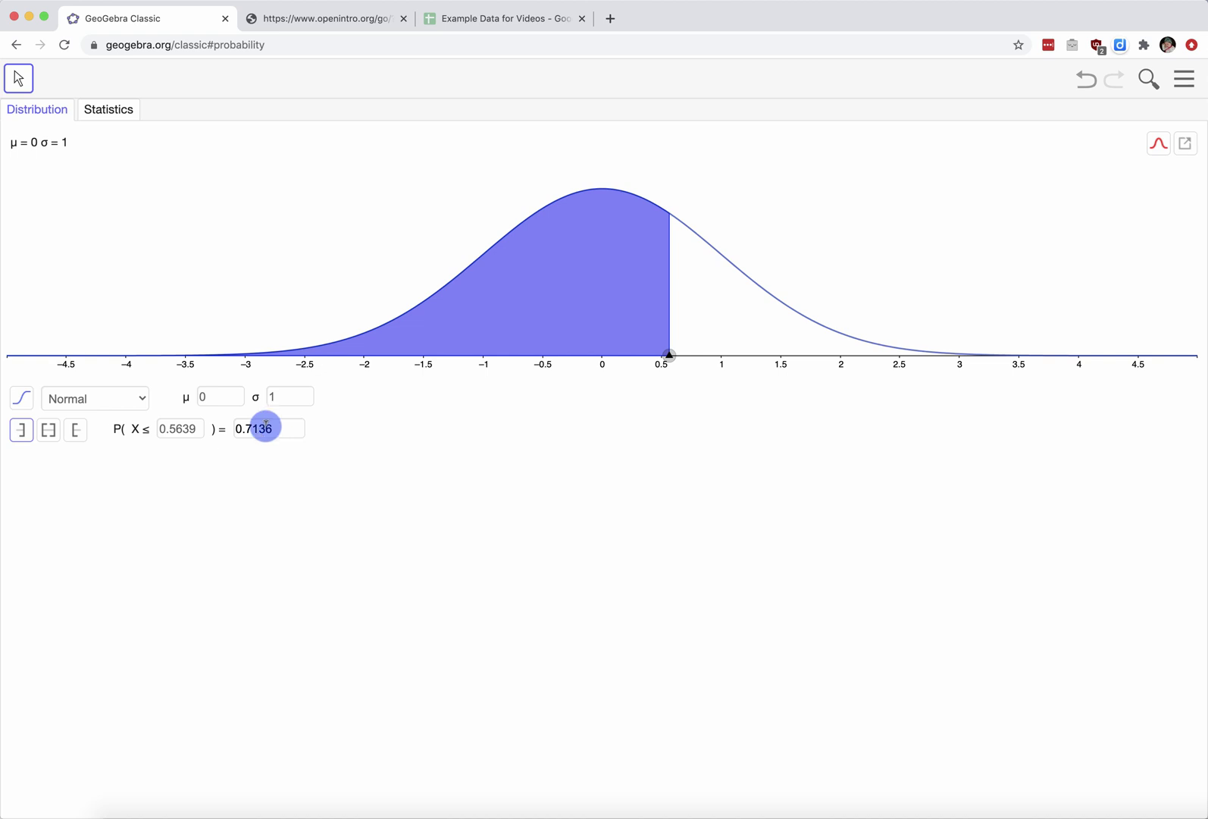
pyautogui.click(197, 427)
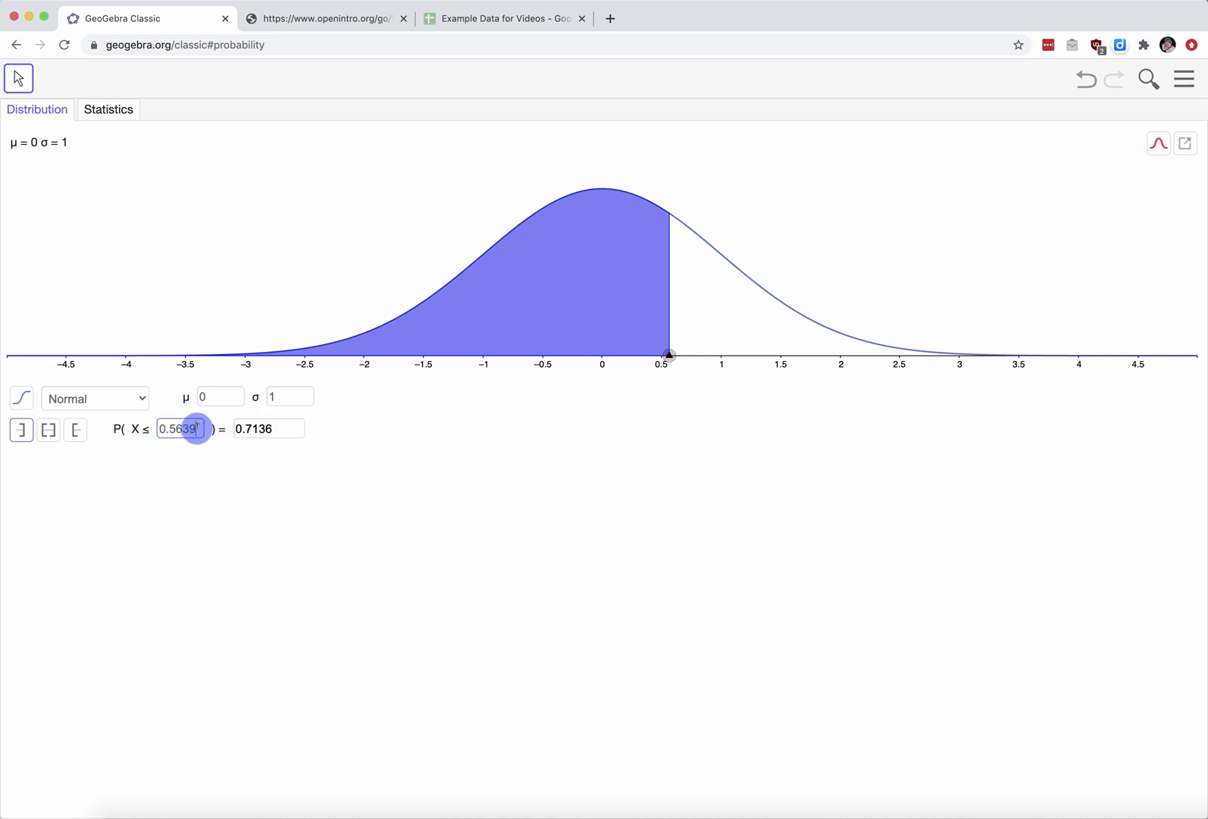
pyautogui.moveTo(196, 426); pyautogui.dragTo(153, 429)
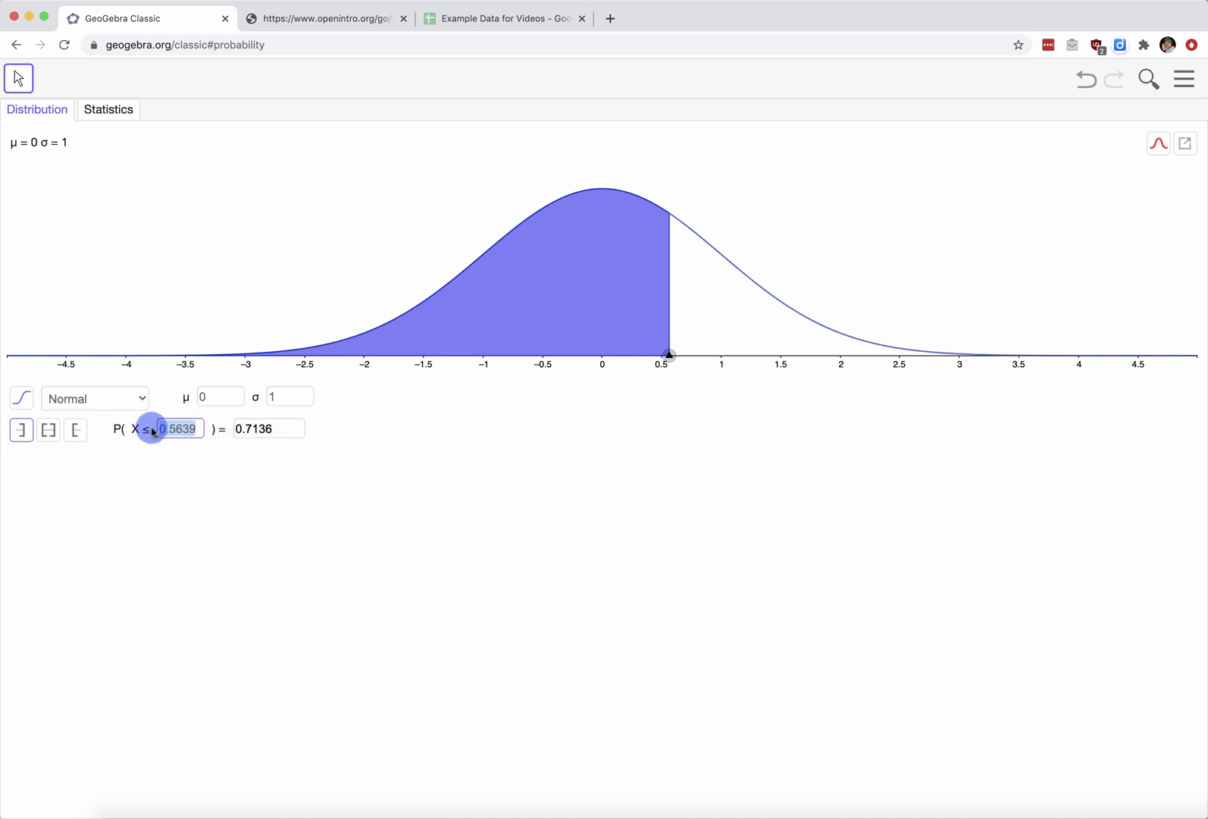
pyautogui.write('1.9')
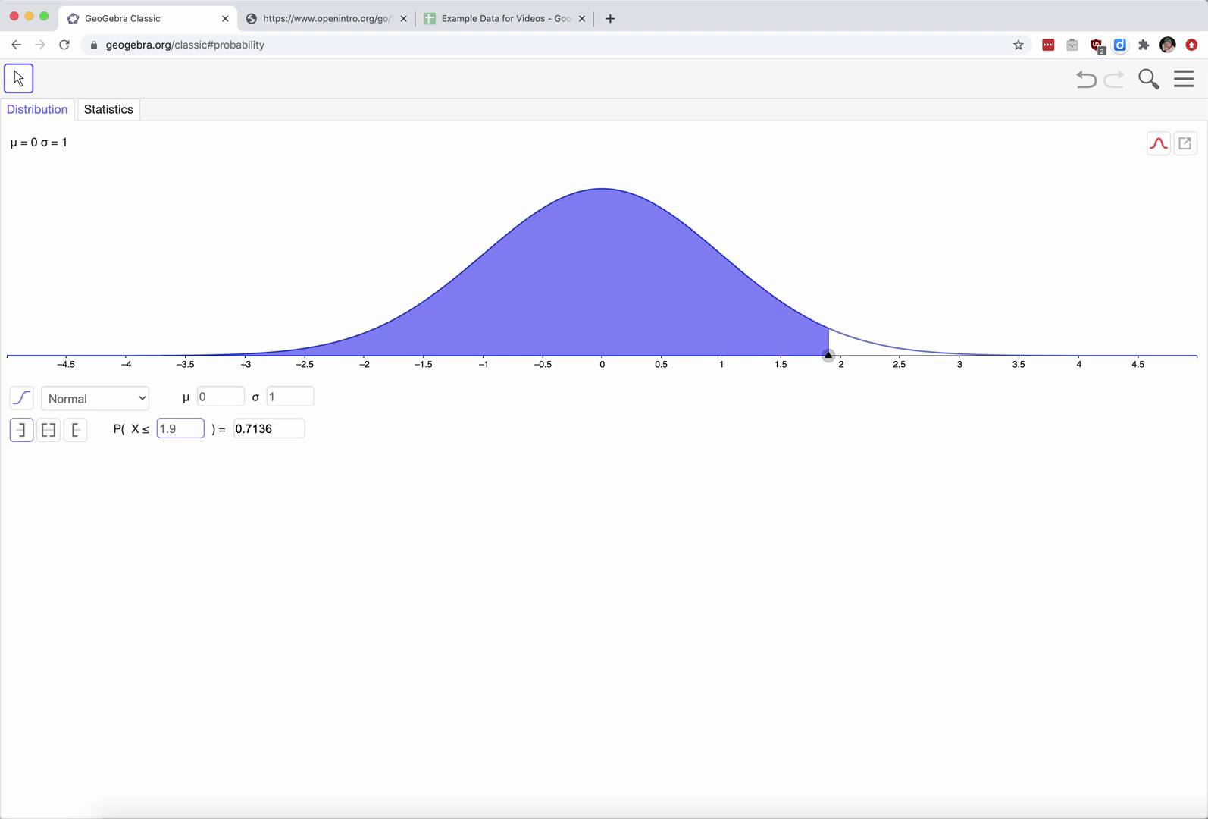
pyautogui.write('6')
pyautogui.click(259, 411)
pyautogui.click(277, 426)
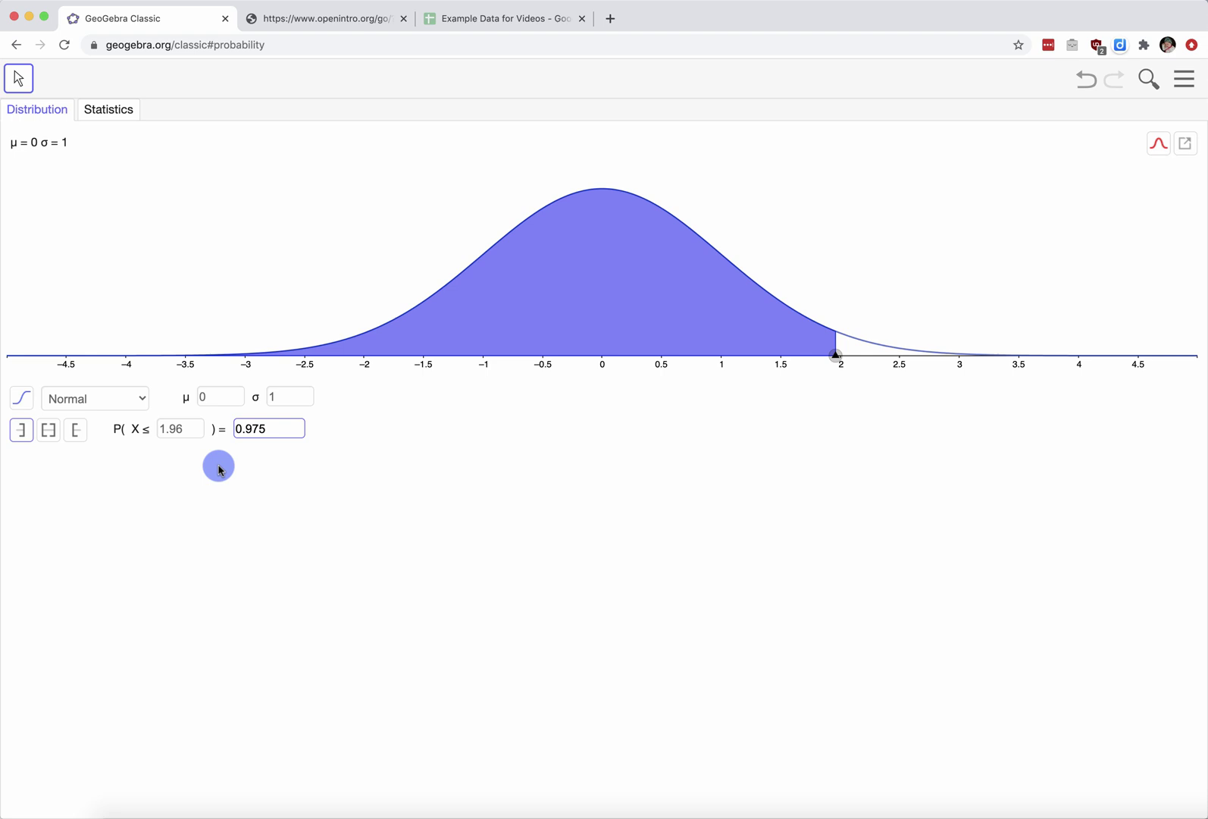
pyautogui.click(78, 439)
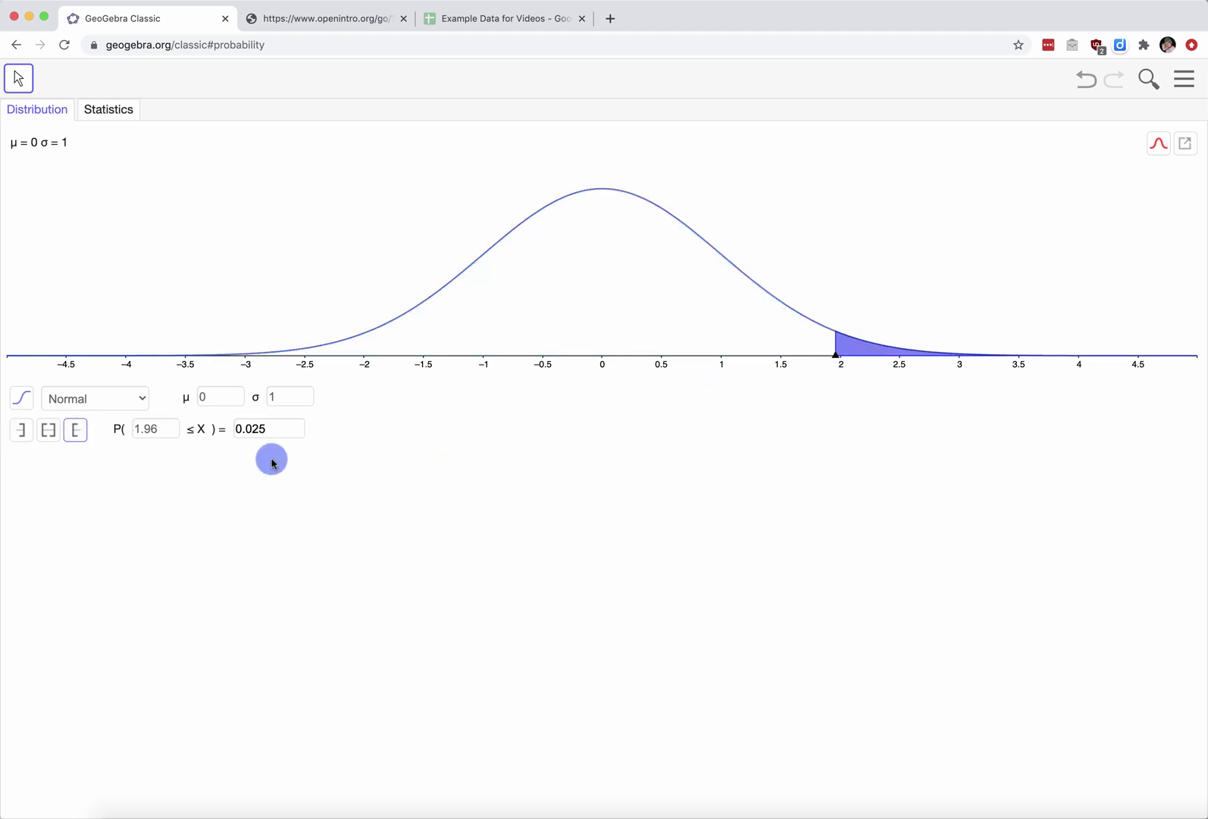
pyautogui.click(168, 428)
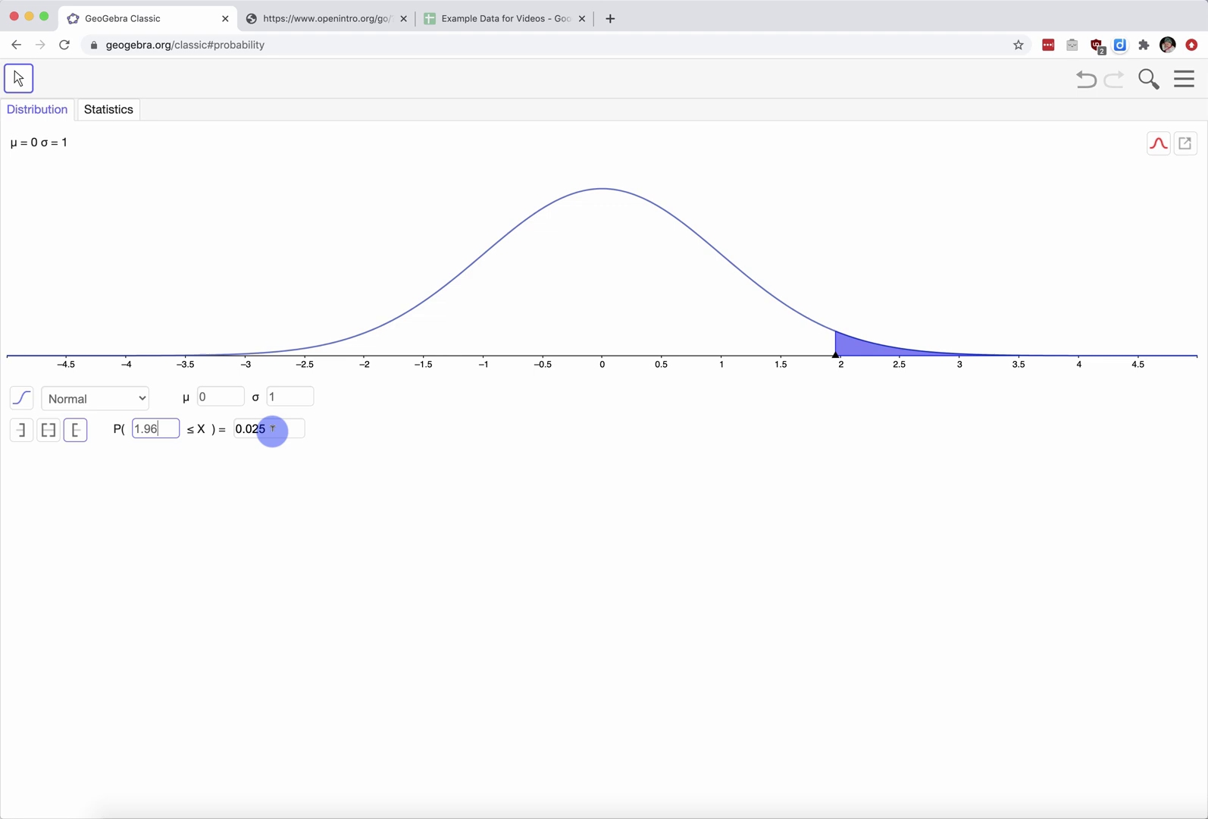
pyautogui.click(354, 435)
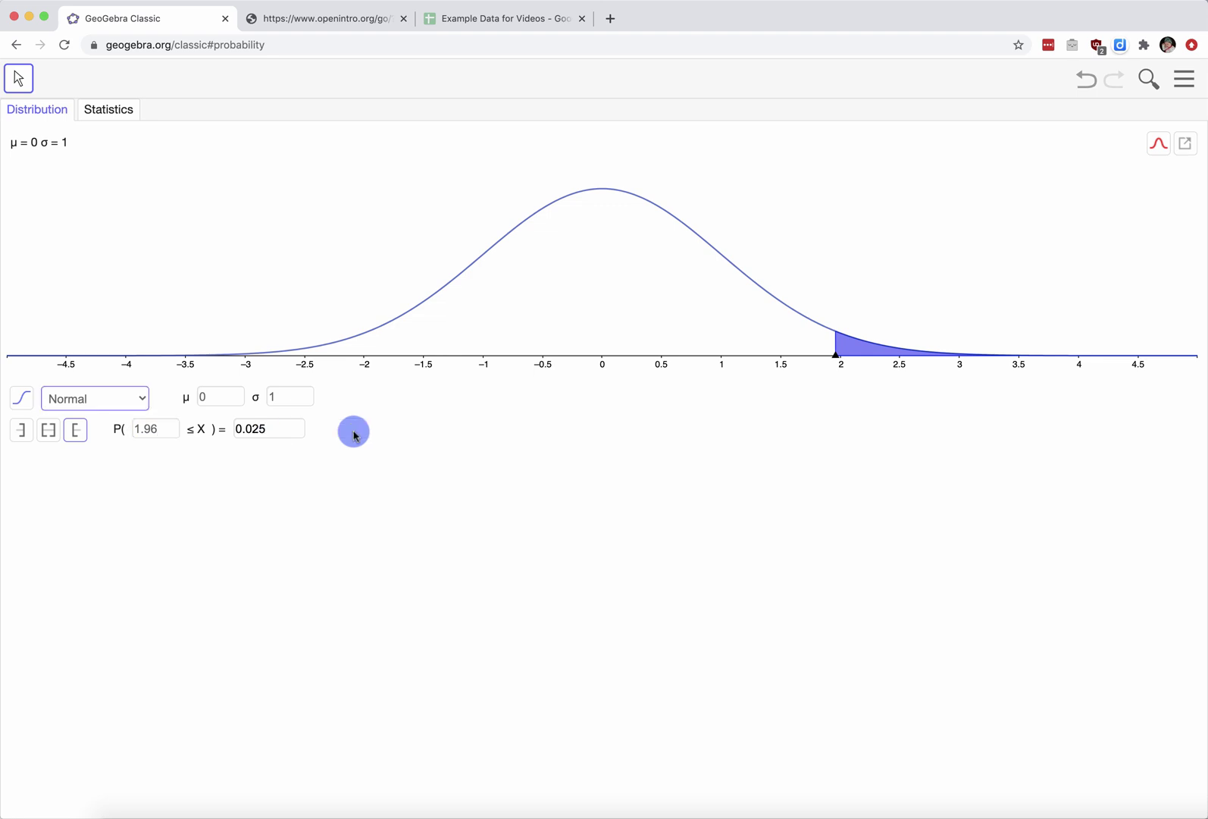
# Change the mean from 0 to 100 and the standard deviation to 15
pyautogui.click(217, 390)
pyautogui.press('BackSpace')
pyautogui.write('1')
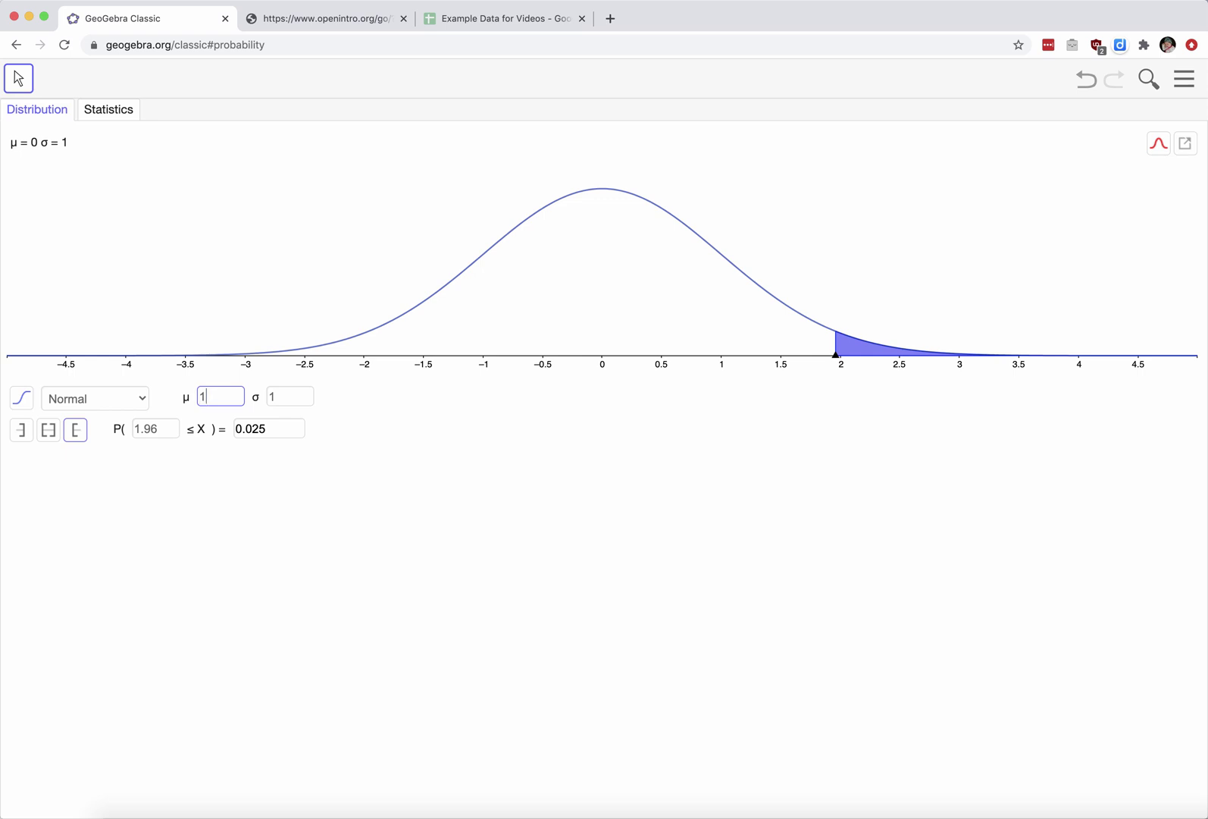
pyautogui.write('00')
pyautogui.click(284, 397)
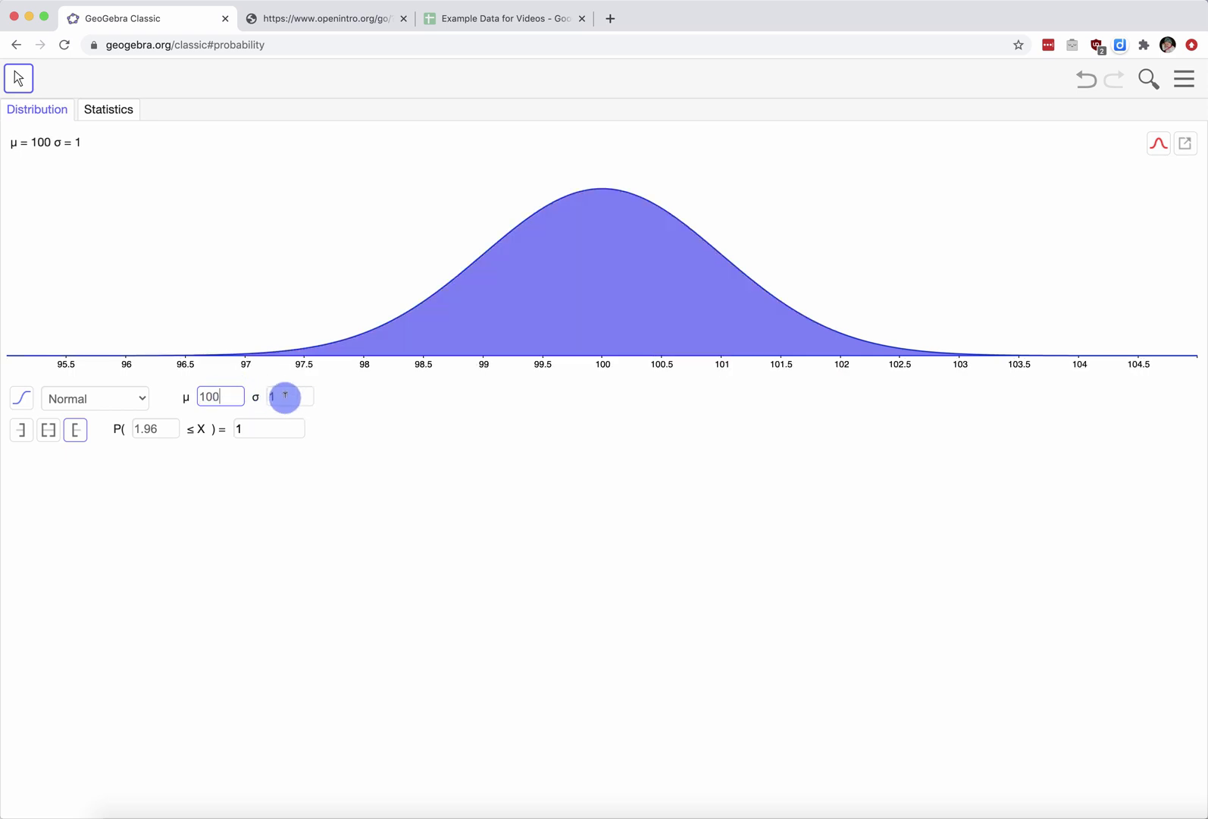
pyautogui.write('5')
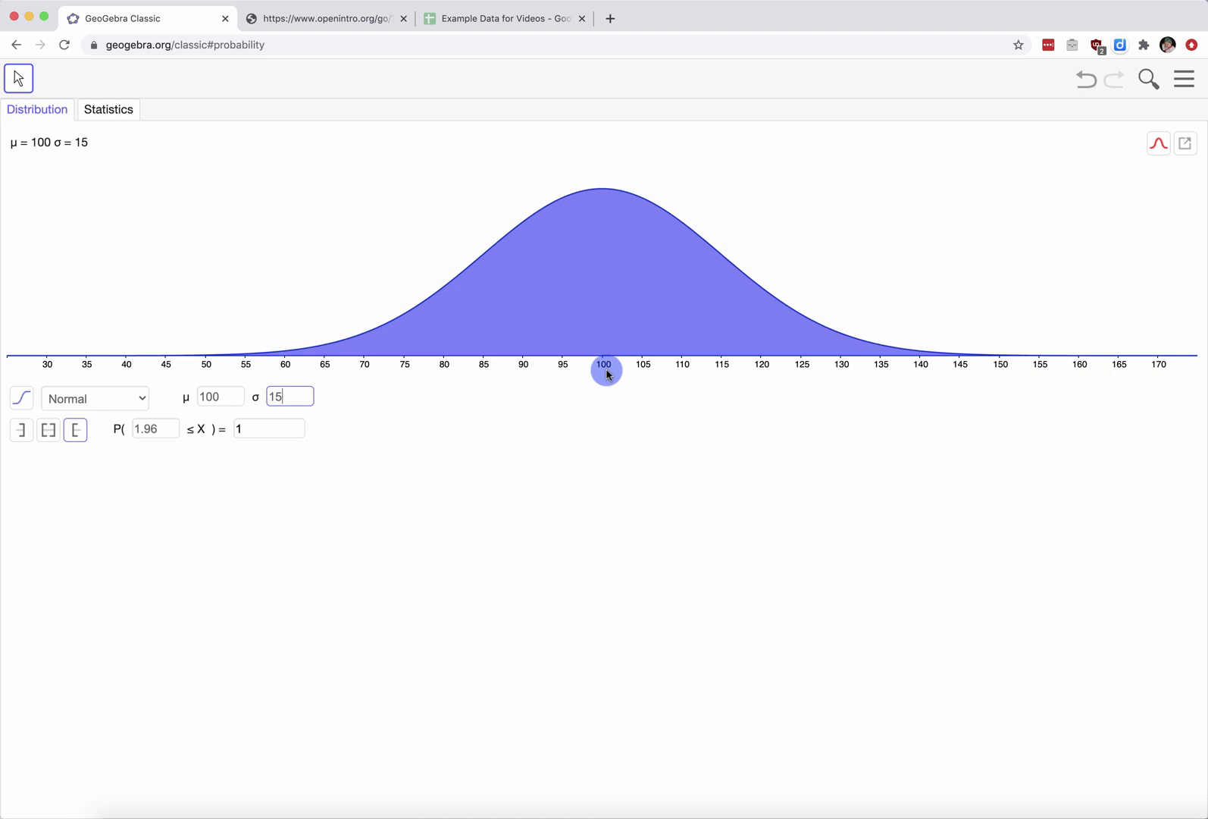
pyautogui.click(165, 425)
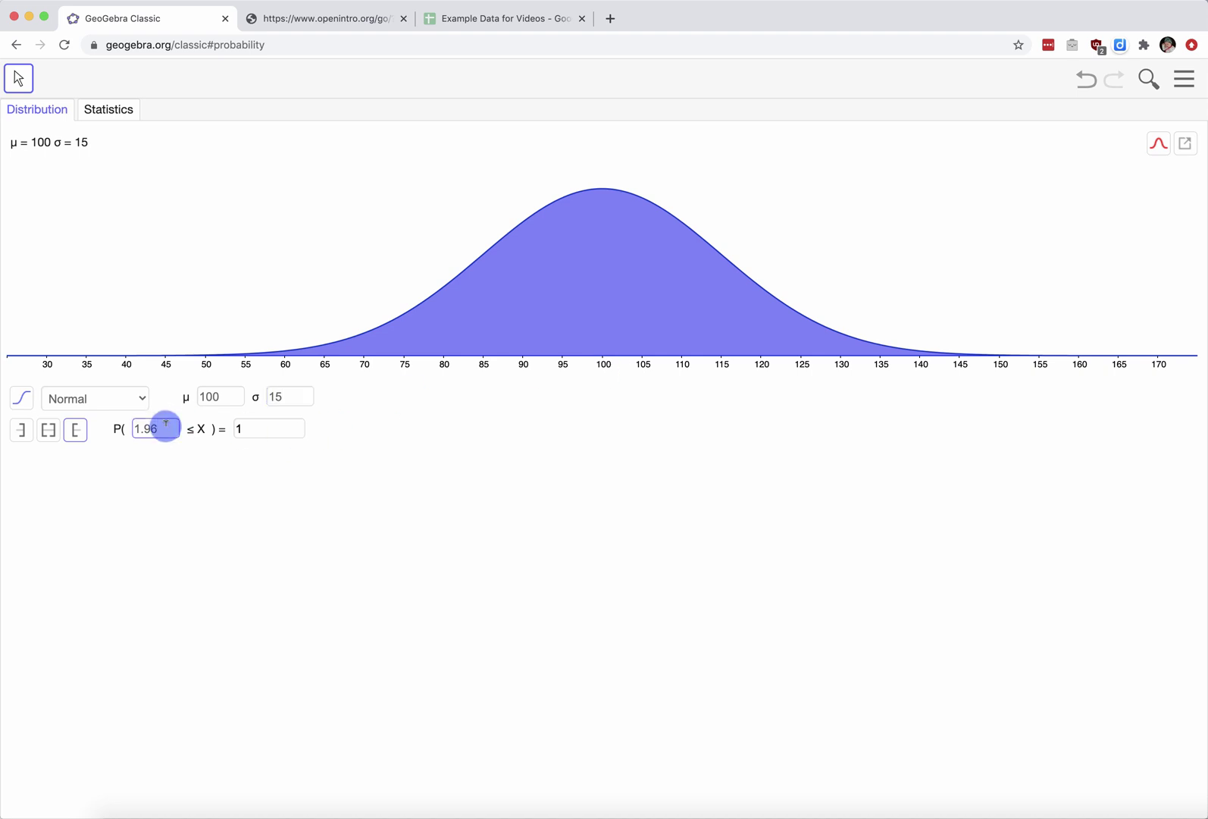
# Switch to a two-sided interval and drag its bounds toward 100 and higher values
pyautogui.click(47, 429)
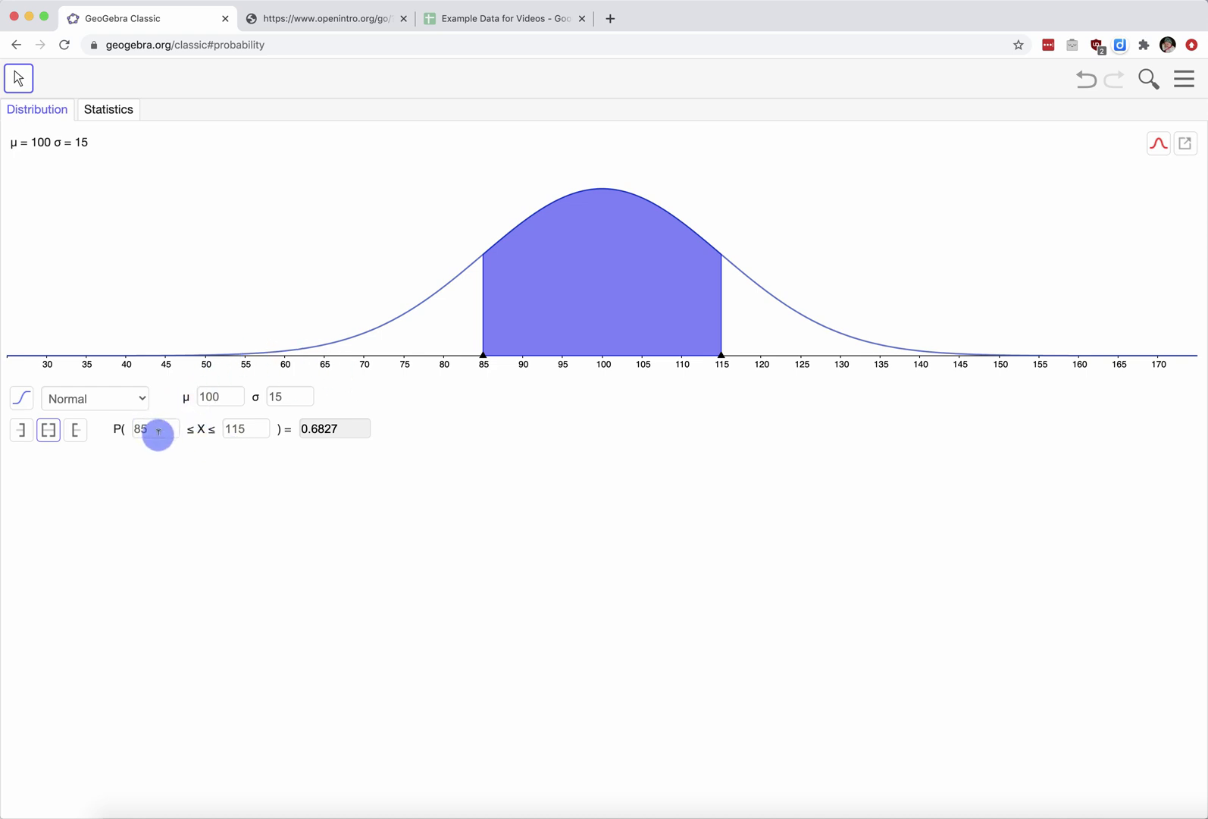
pyautogui.click(255, 428)
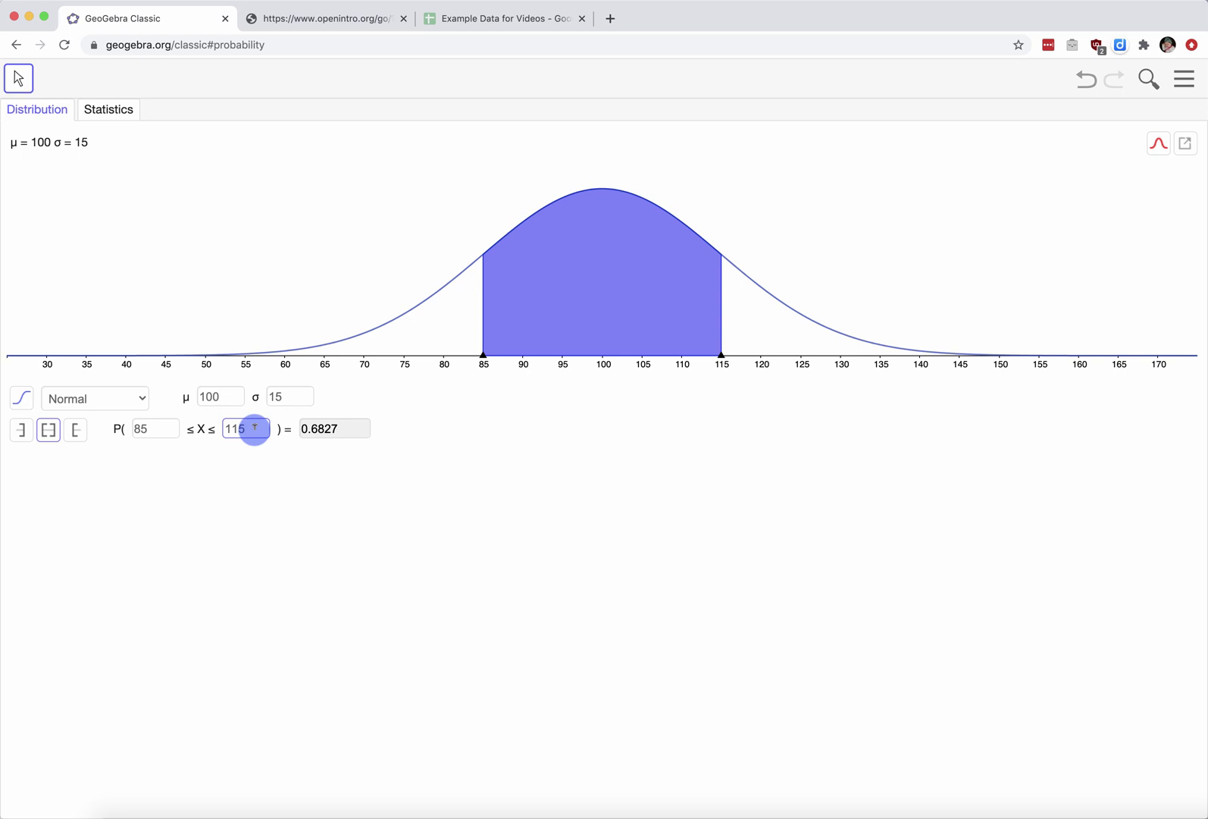
pyautogui.click(351, 430)
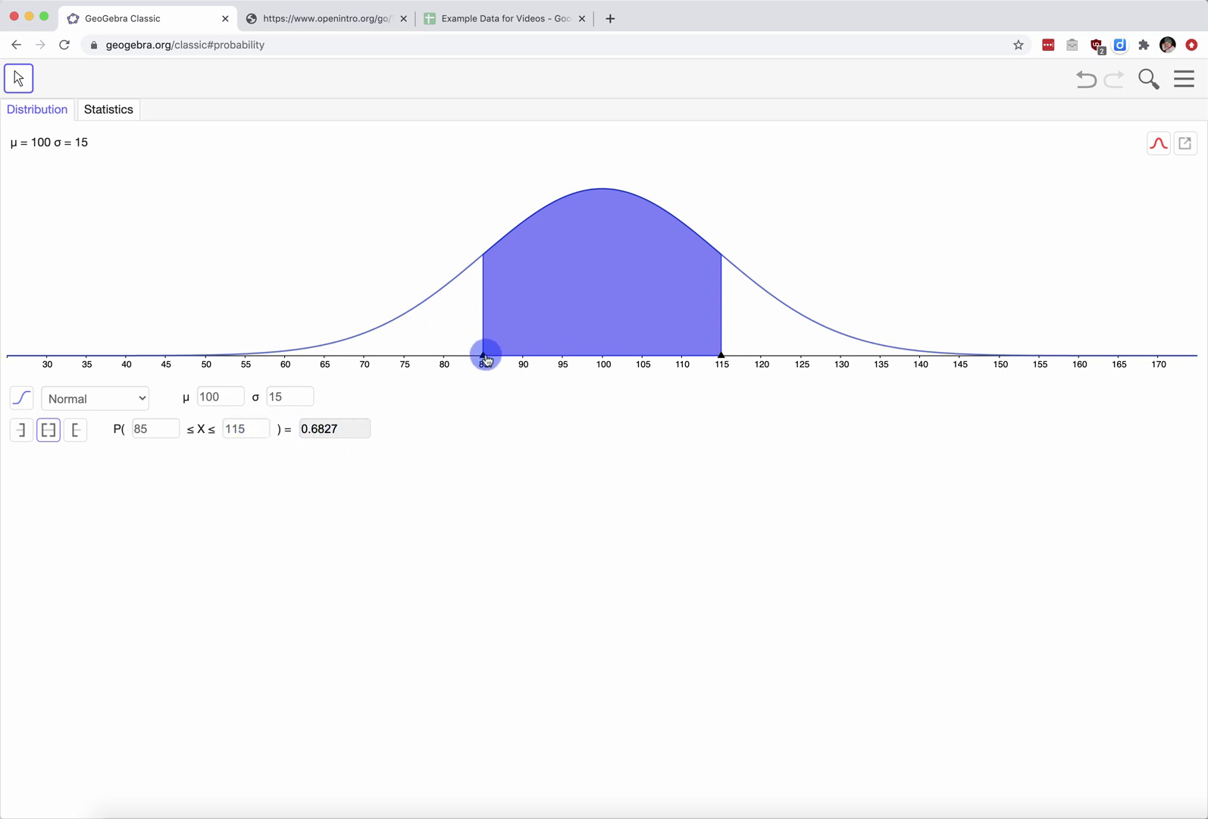
pyautogui.moveTo(484, 360); pyautogui.dragTo(605, 367)
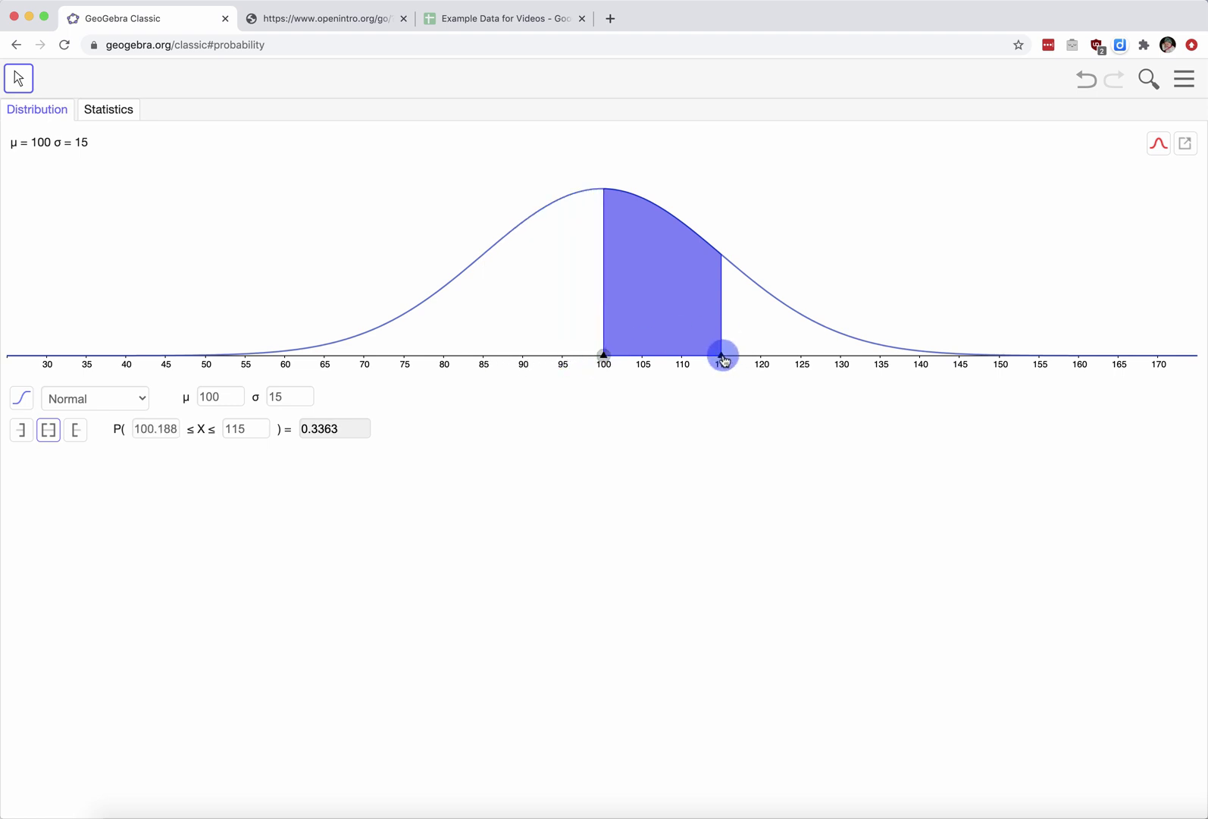
pyautogui.moveTo(720, 354); pyautogui.dragTo(1192, 369)
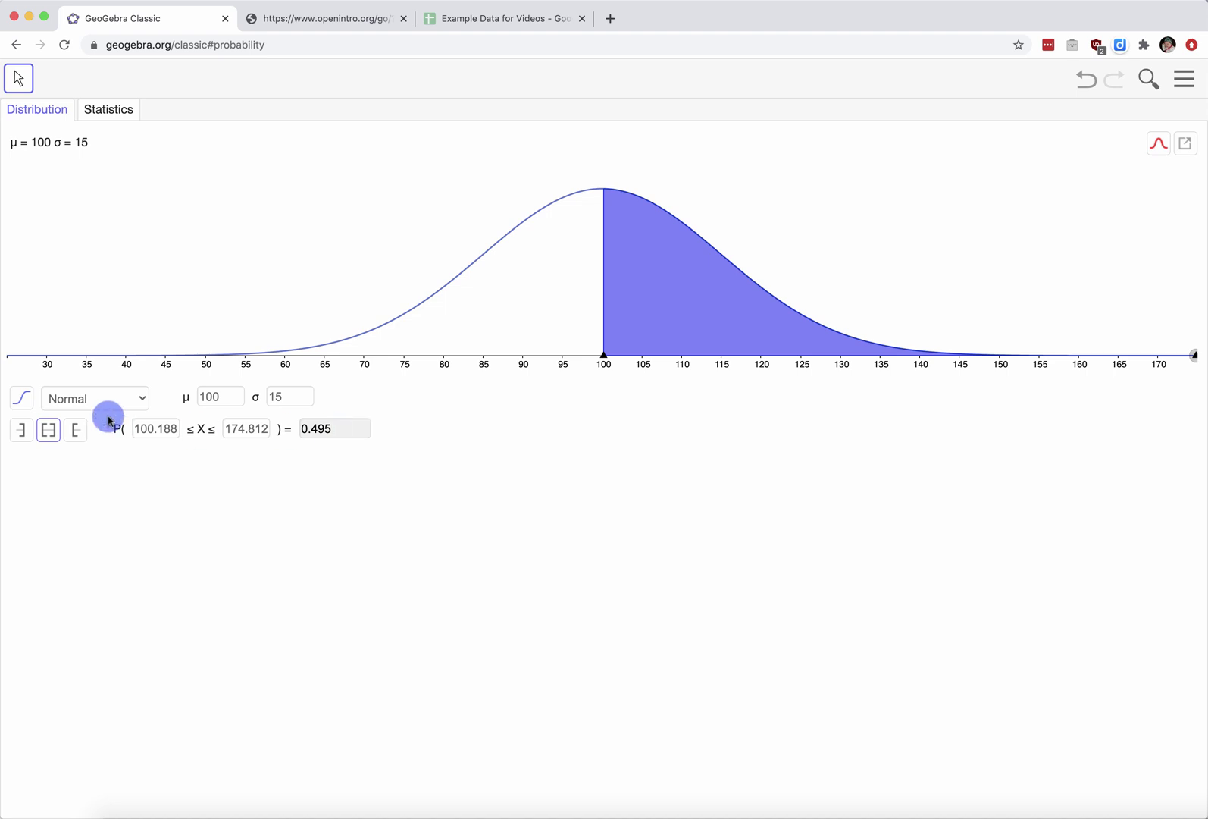
# Type lower bound 100 and upper bound 1000, giving P(100 ≤ X ≤ 1000) = 0.5
pyautogui.moveTo(138, 427); pyautogui.dragTo(189, 427)
pyautogui.write('100')
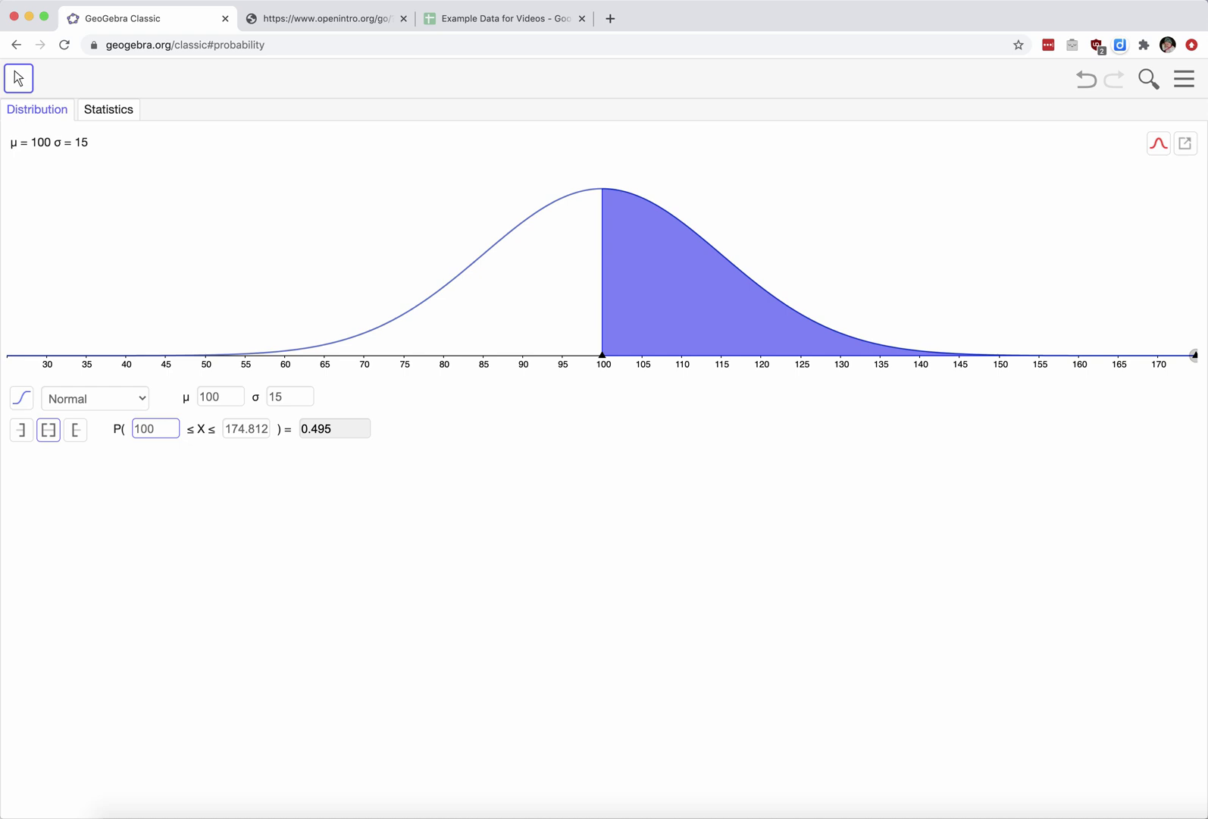
pyautogui.click(229, 428)
pyautogui.moveTo(228, 428); pyautogui.dragTo(280, 432)
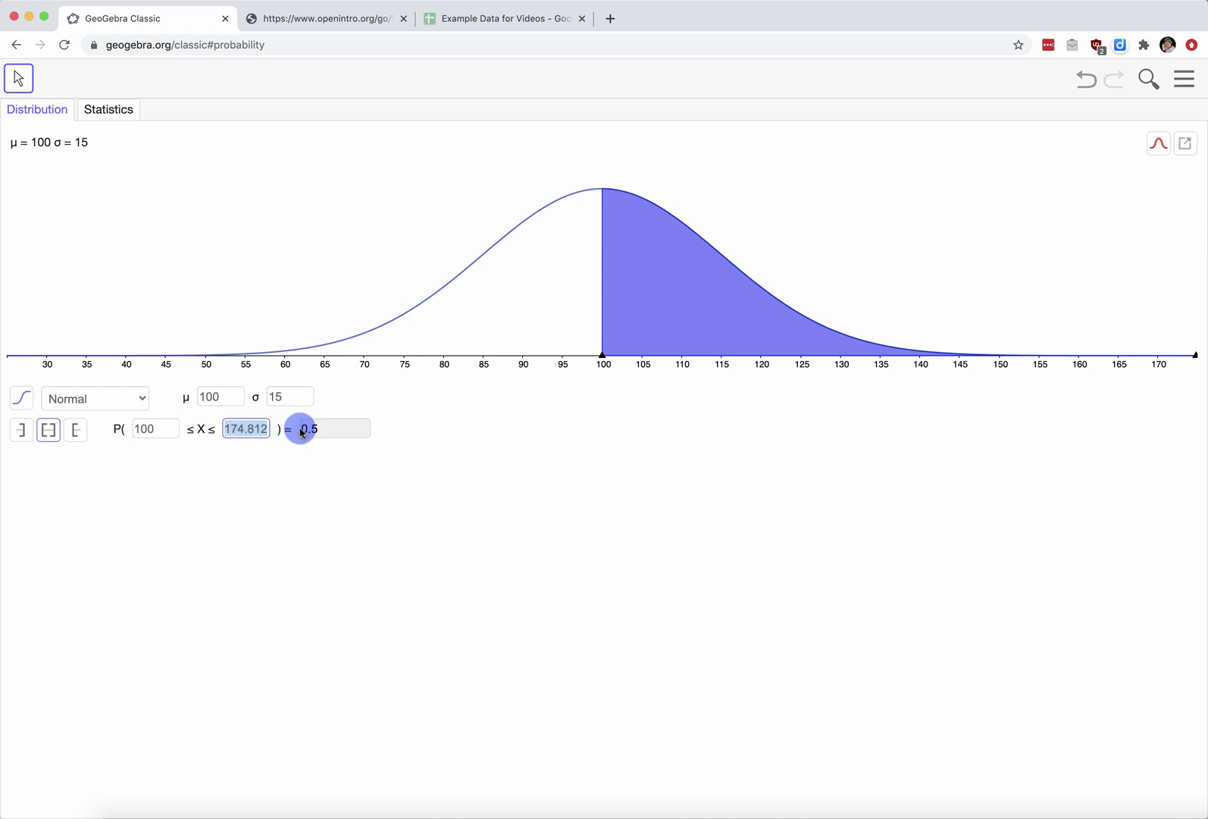
pyautogui.write('1000')
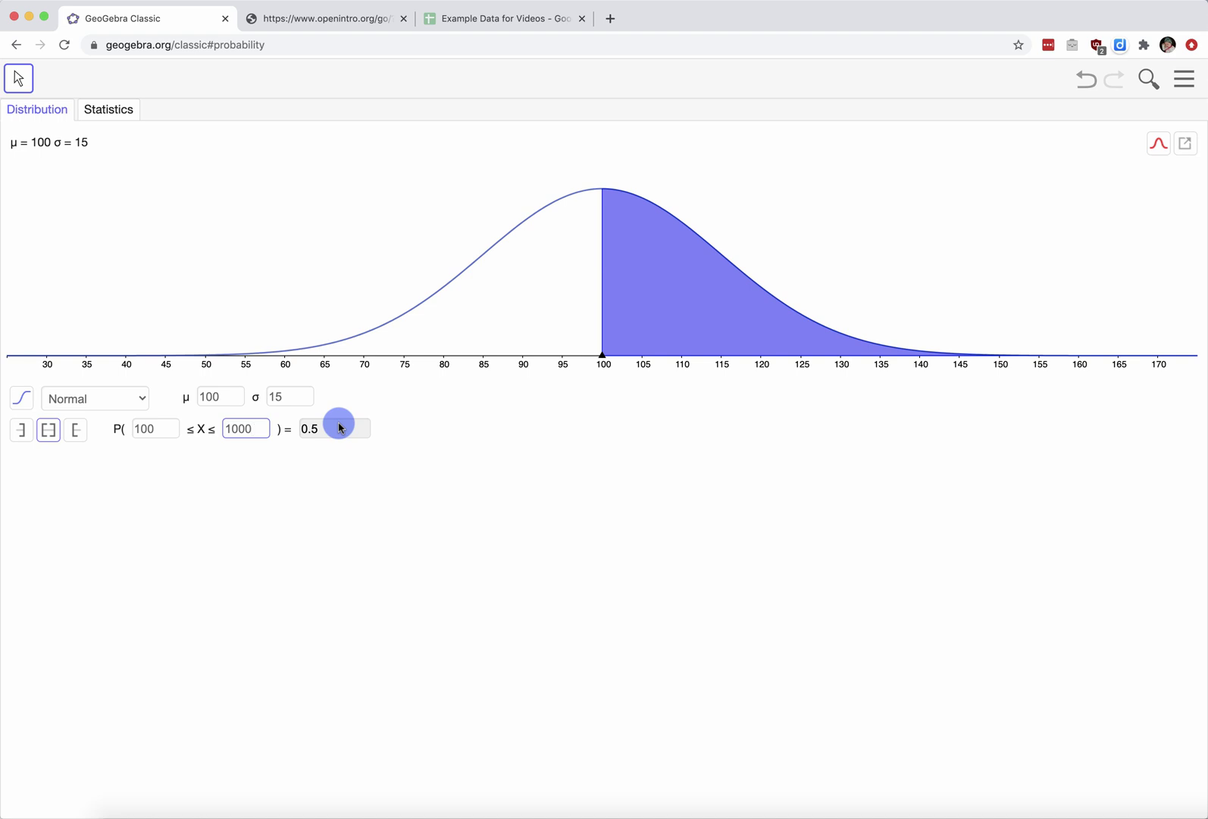
# Switch to a right-sided probability and enter .05 to get the cutoff 124.672
pyautogui.click(80, 432)
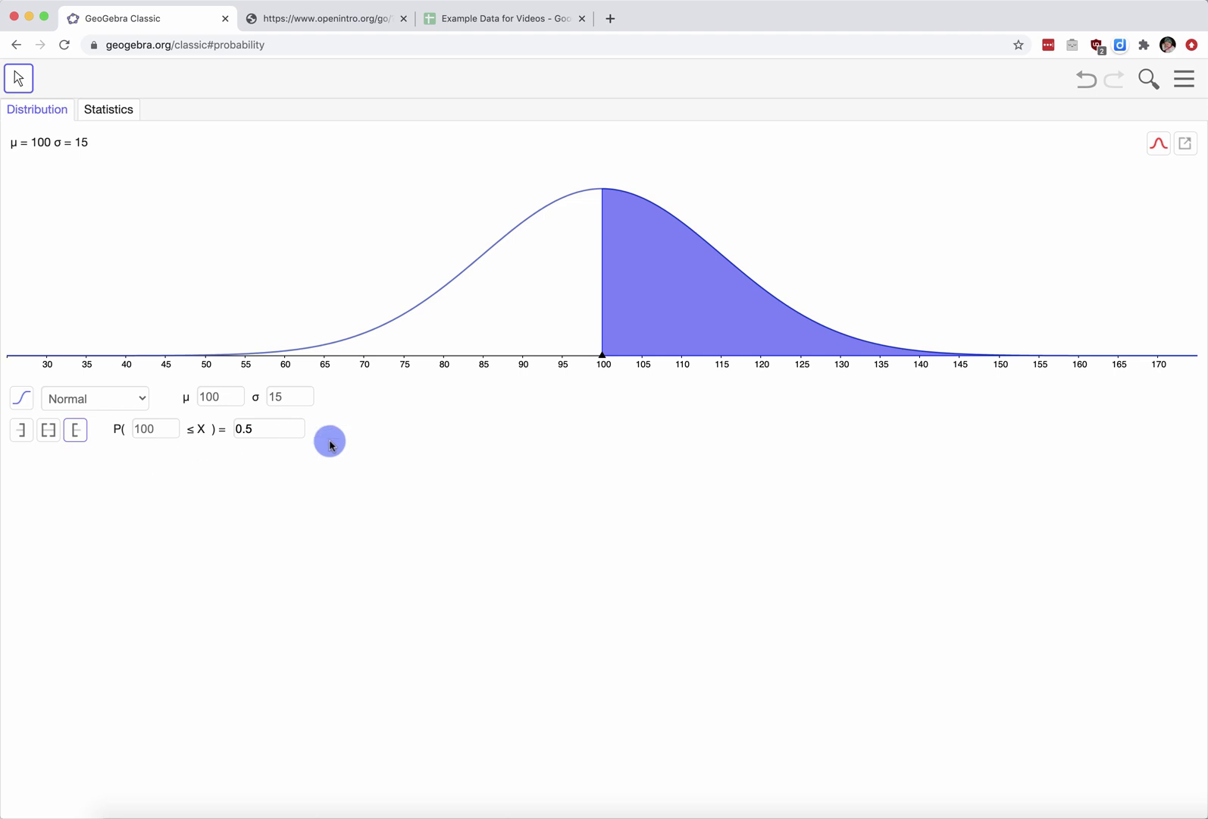
pyautogui.moveTo(605, 361)
pyautogui.mouseDown()
pyautogui.moveTo(875, 352)
pyautogui.moveTo(743, 350)
pyautogui.moveTo(850, 348)
pyautogui.moveTo(789, 362)
pyautogui.moveTo(821, 358)
pyautogui.moveTo(799, 356)
pyautogui.mouseUp()
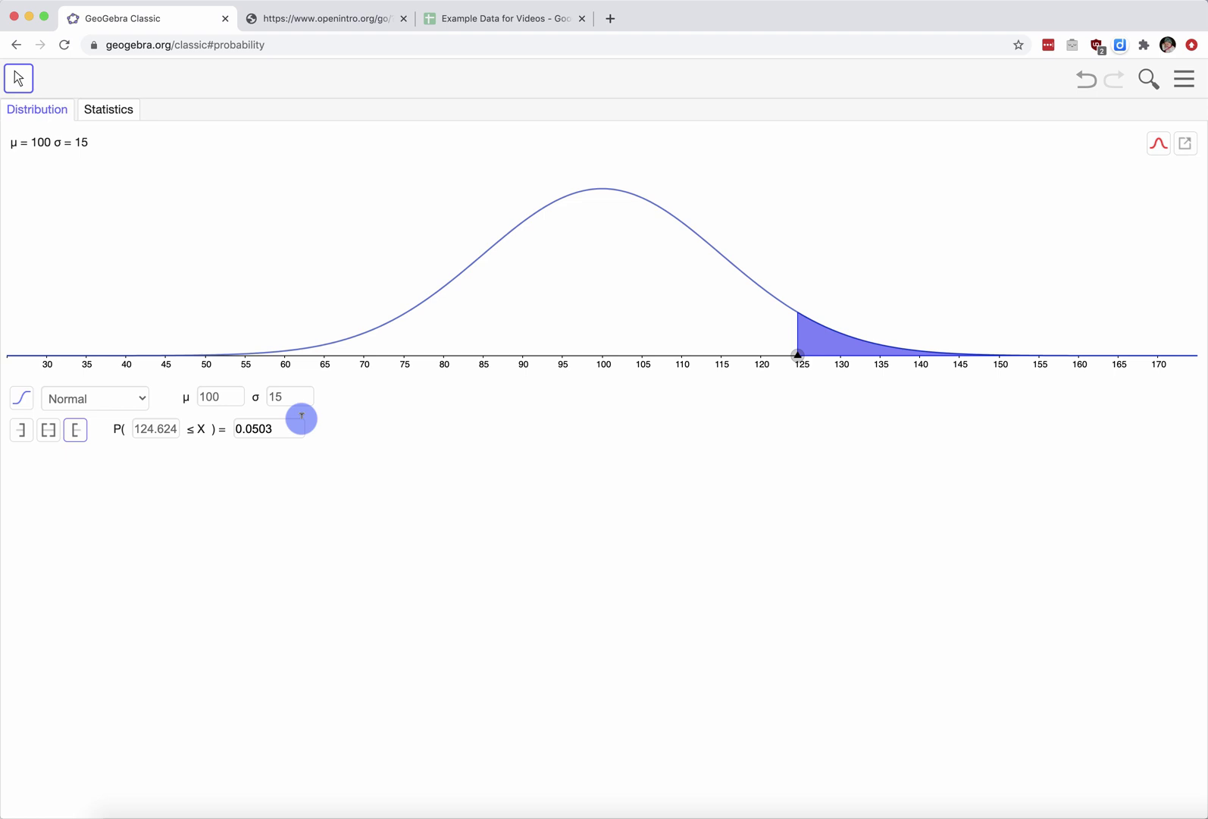
pyautogui.moveTo(281, 428); pyautogui.dragTo(232, 429)
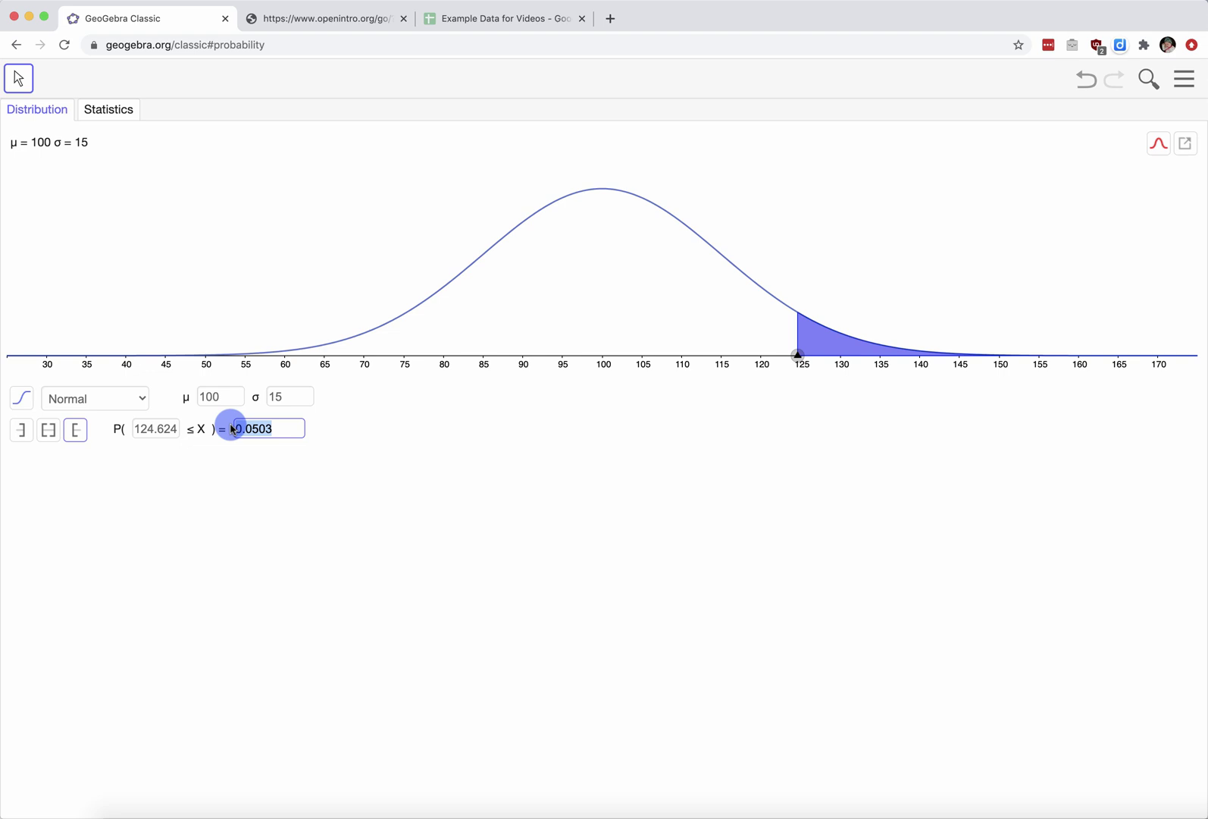
pyautogui.write('.05')
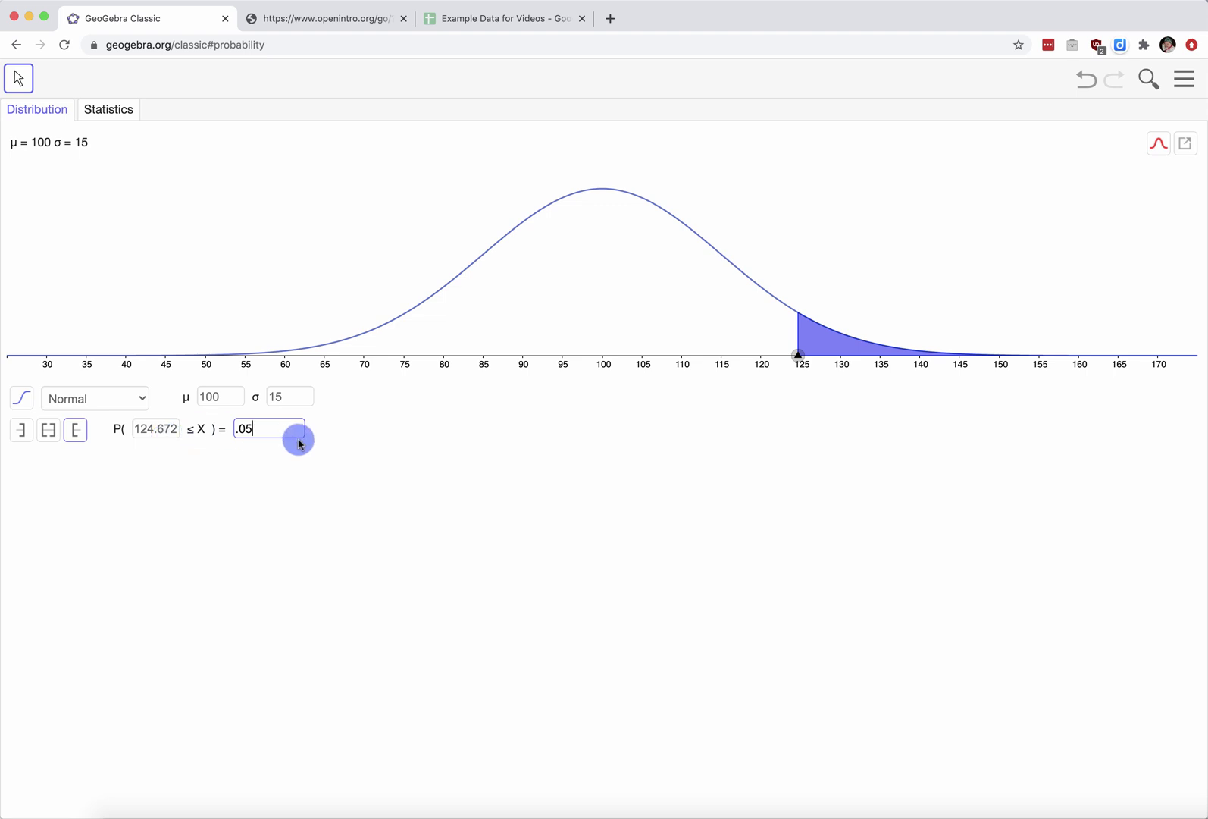
# Enter a left-tail probability of .05, then flip to right-sided for P(75.3272 ≤ X) = 0.95
pyautogui.click(21, 430)
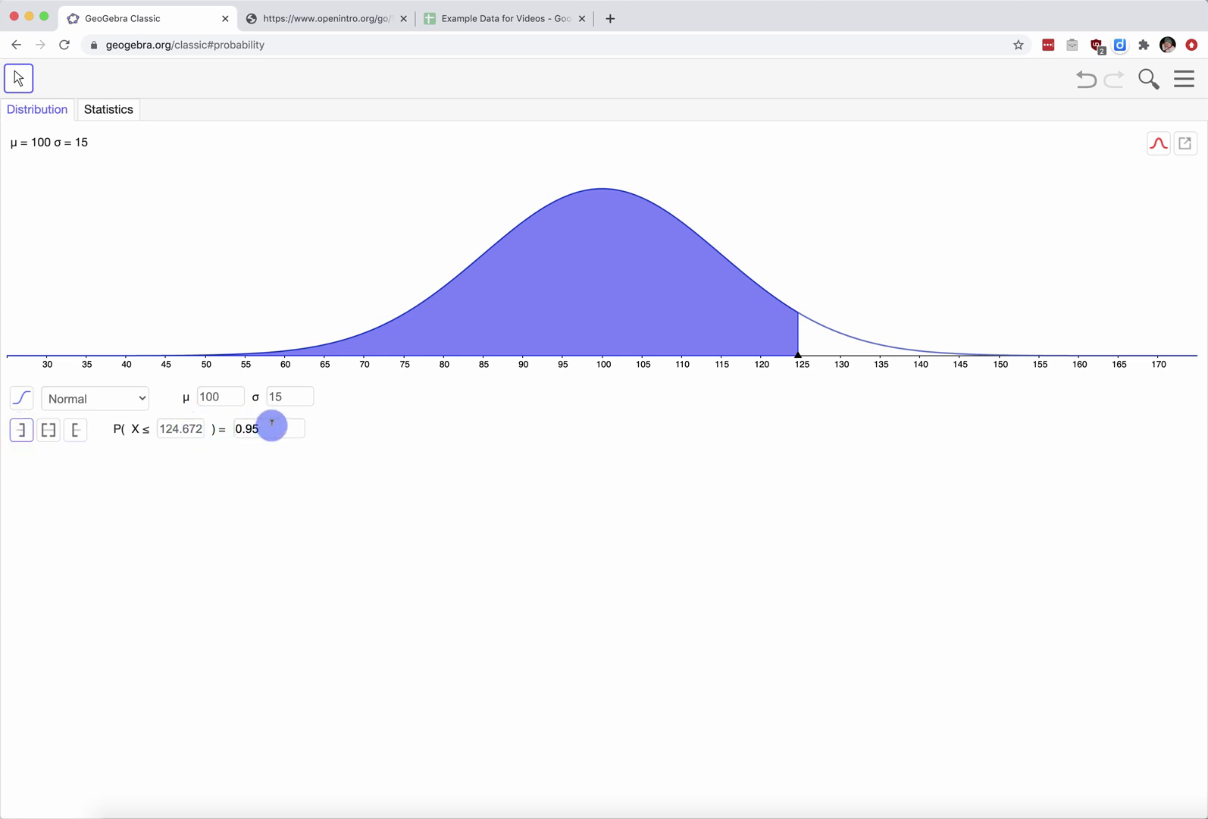
pyautogui.click(243, 426)
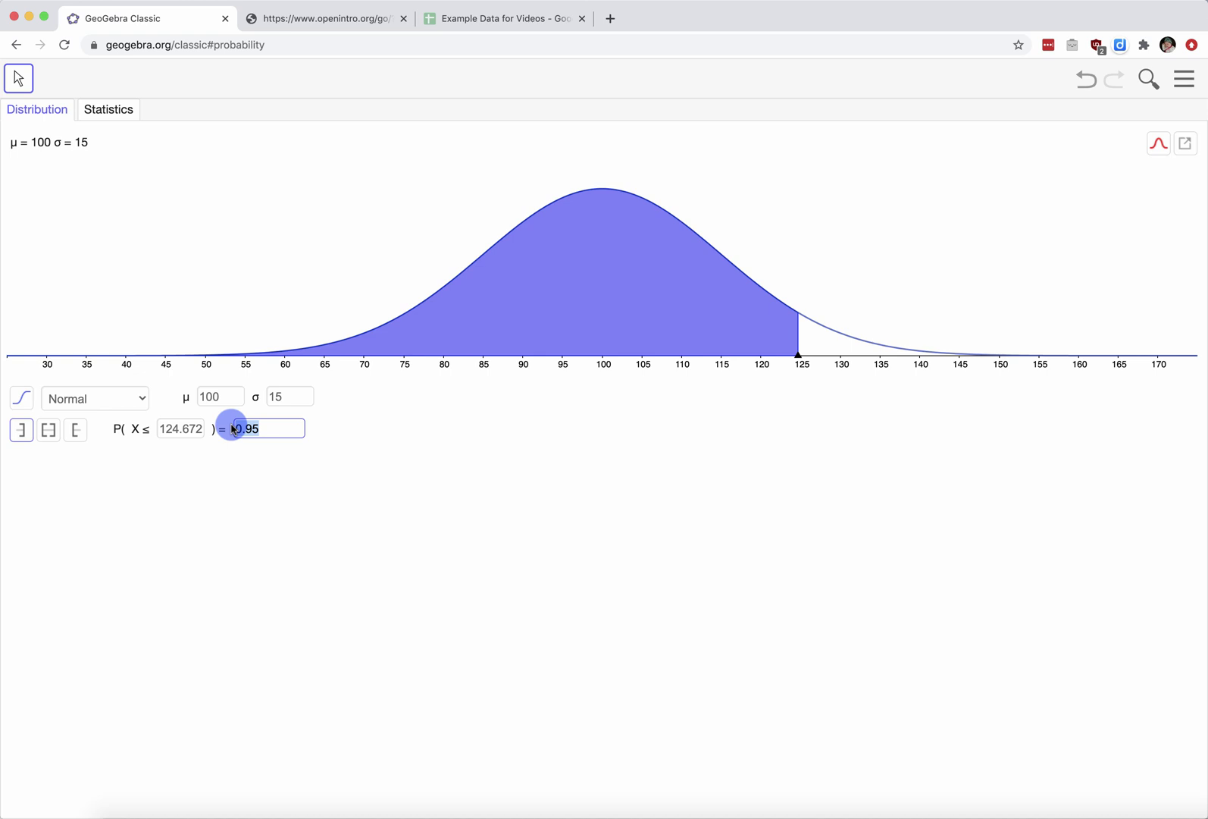
pyautogui.press('BackSpace')
pyautogui.write('.05')
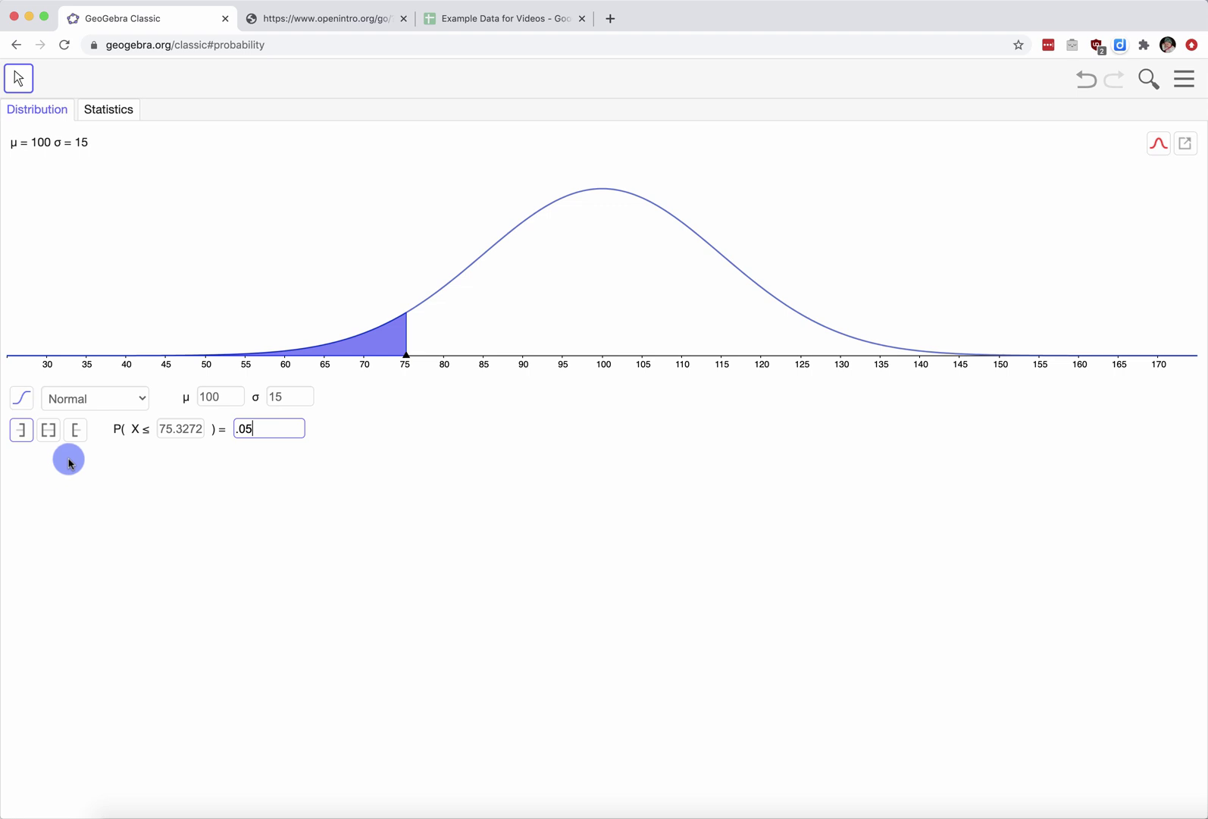
pyautogui.click(79, 431)
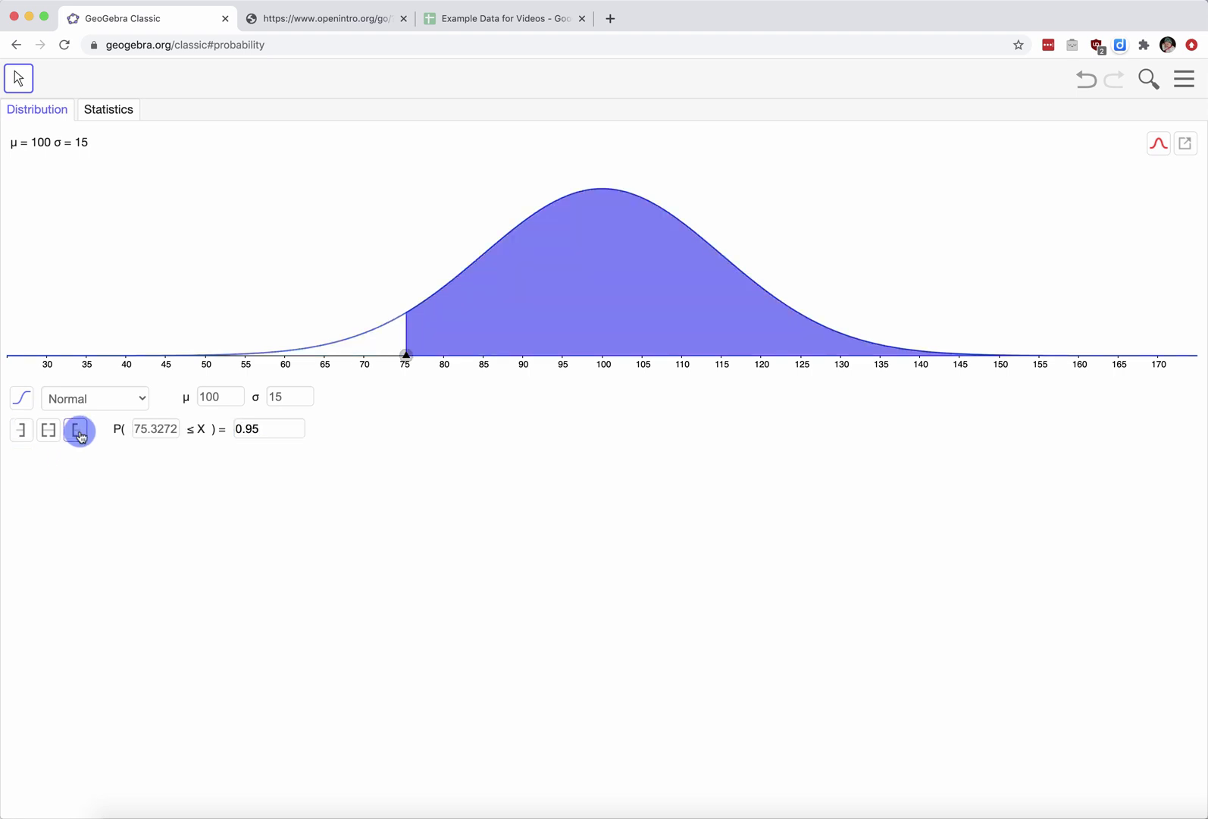